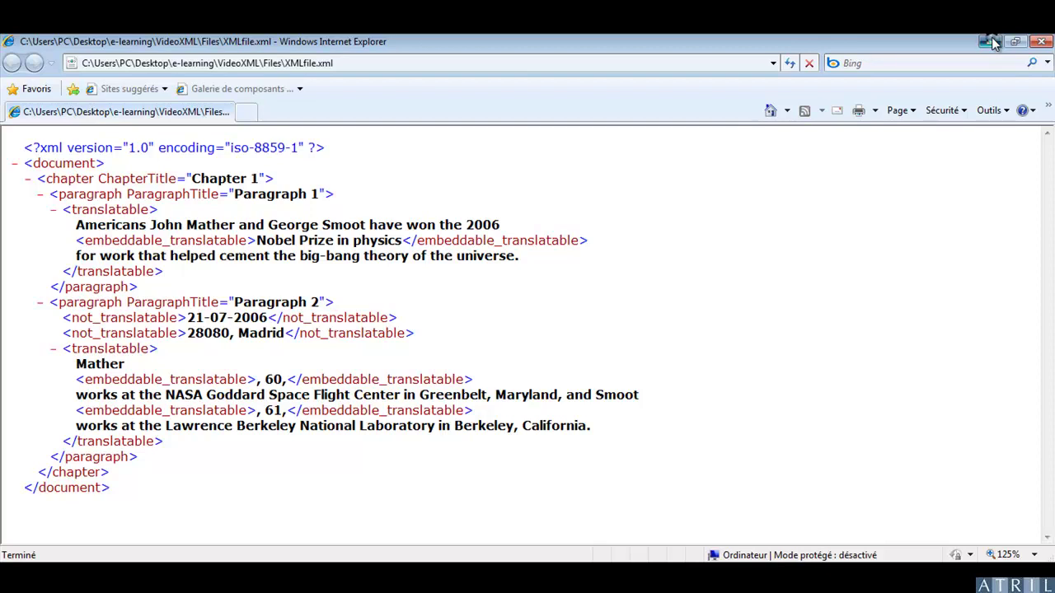
# - Switch to Déjà Vu X2 and create a new SGML/XML filter named XMLfilter in the Files folder
pyautogui.click(993, 43)
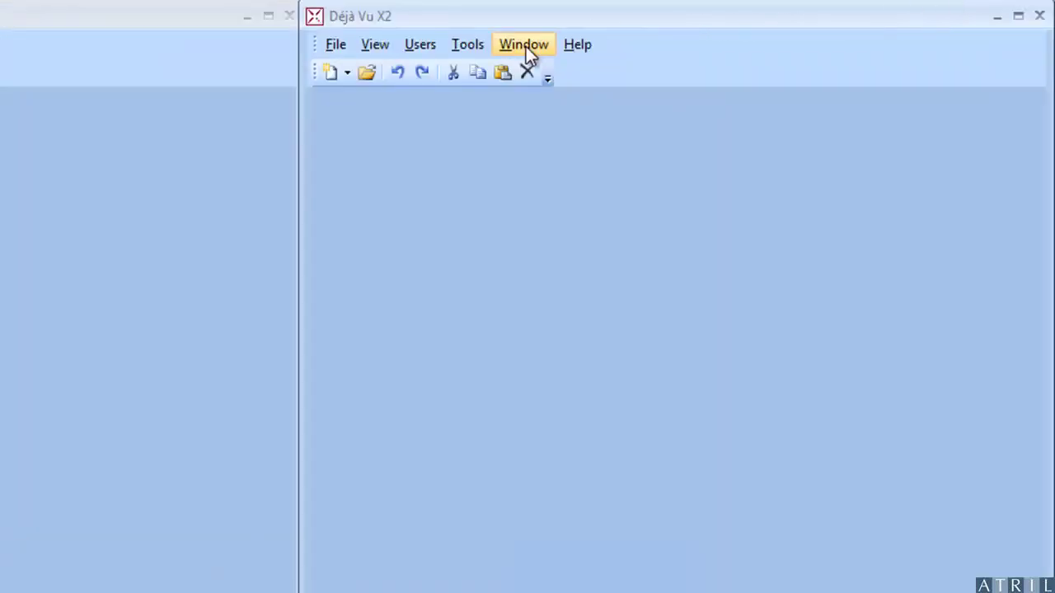
pyautogui.click(334, 43)
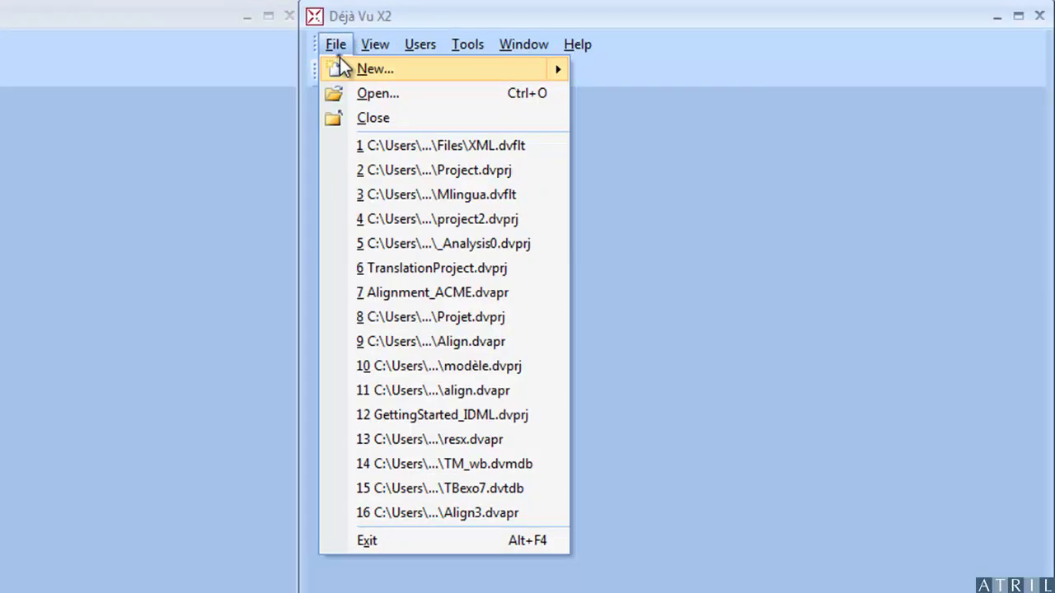
pyautogui.click(343, 70)
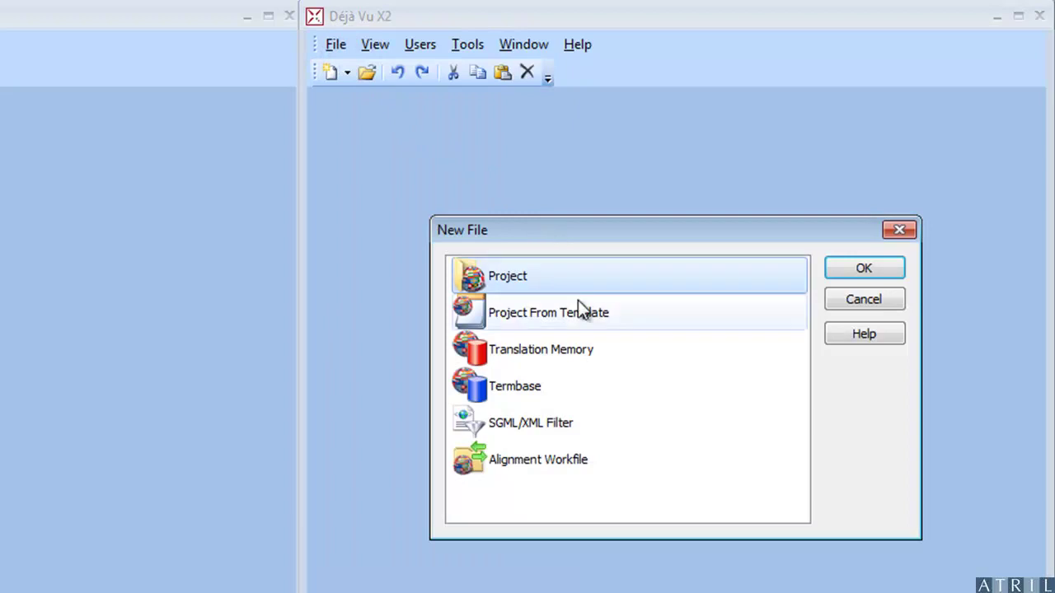
pyautogui.click(597, 423)
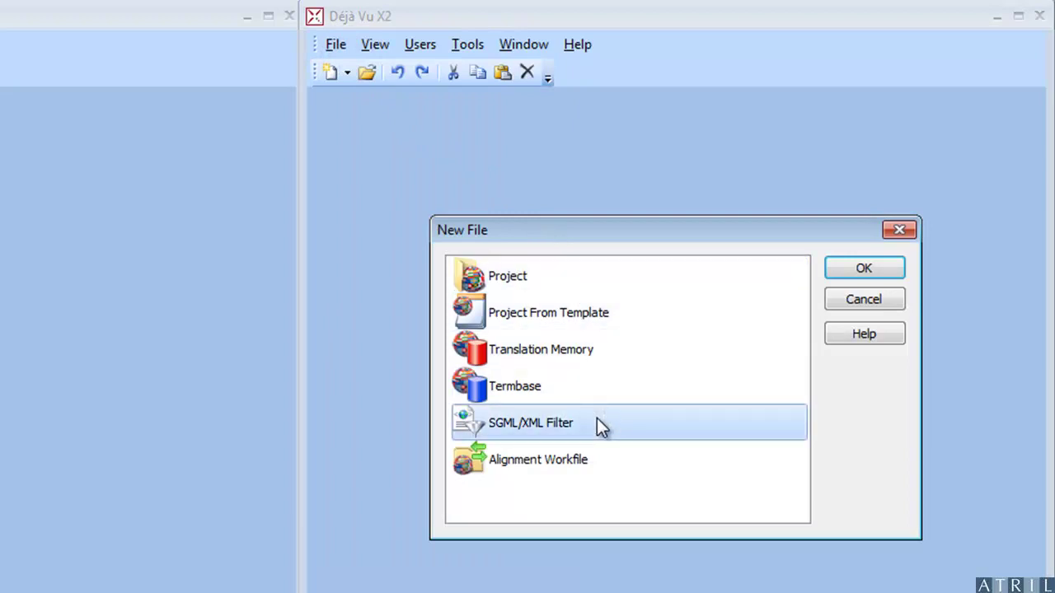
pyautogui.click(868, 269)
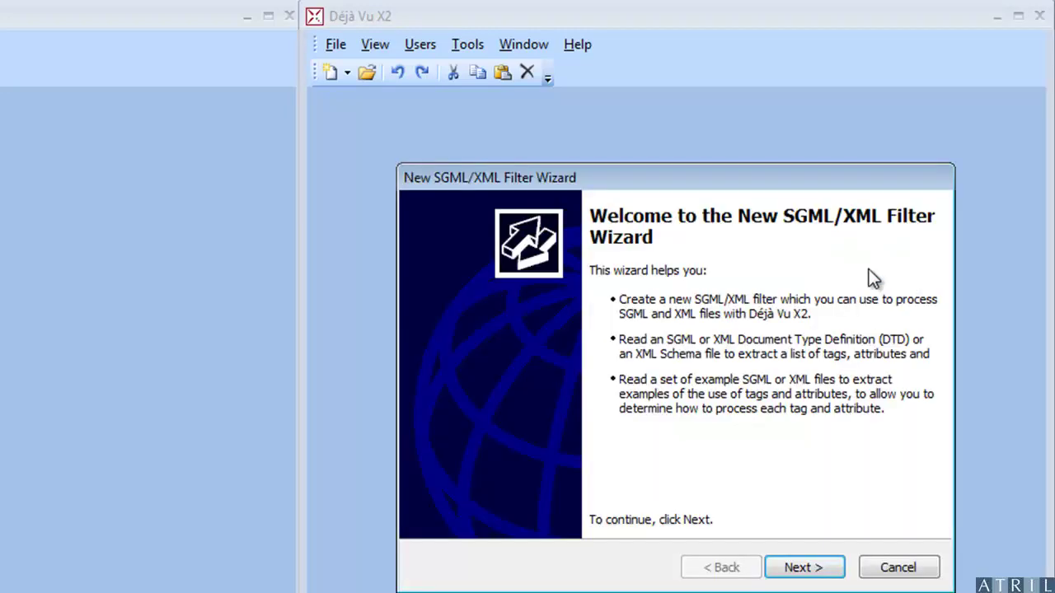
pyautogui.click(803, 568)
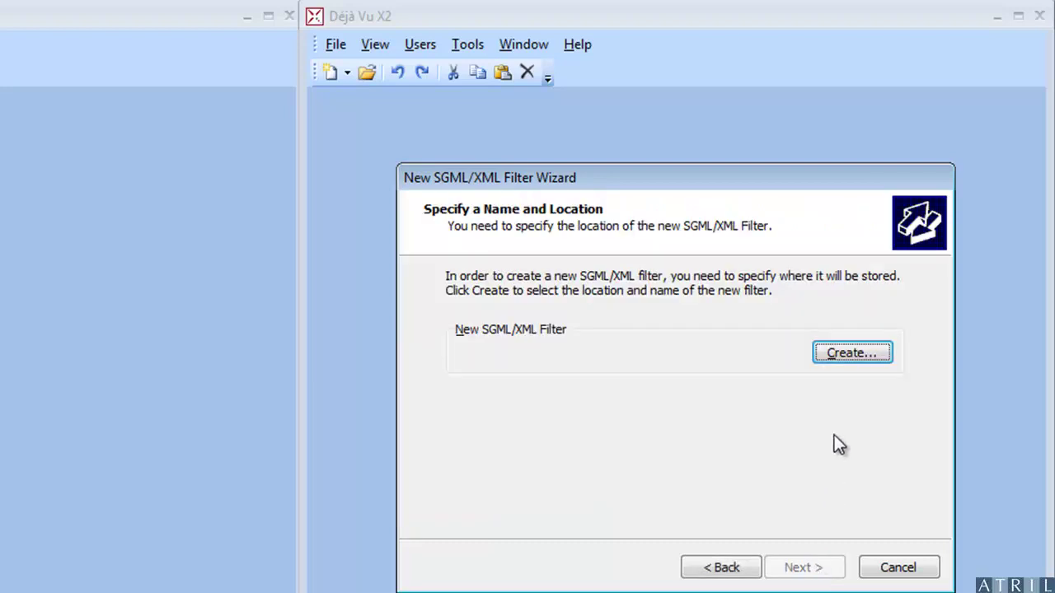
pyautogui.click(845, 352)
pyautogui.write('XMLfilter')
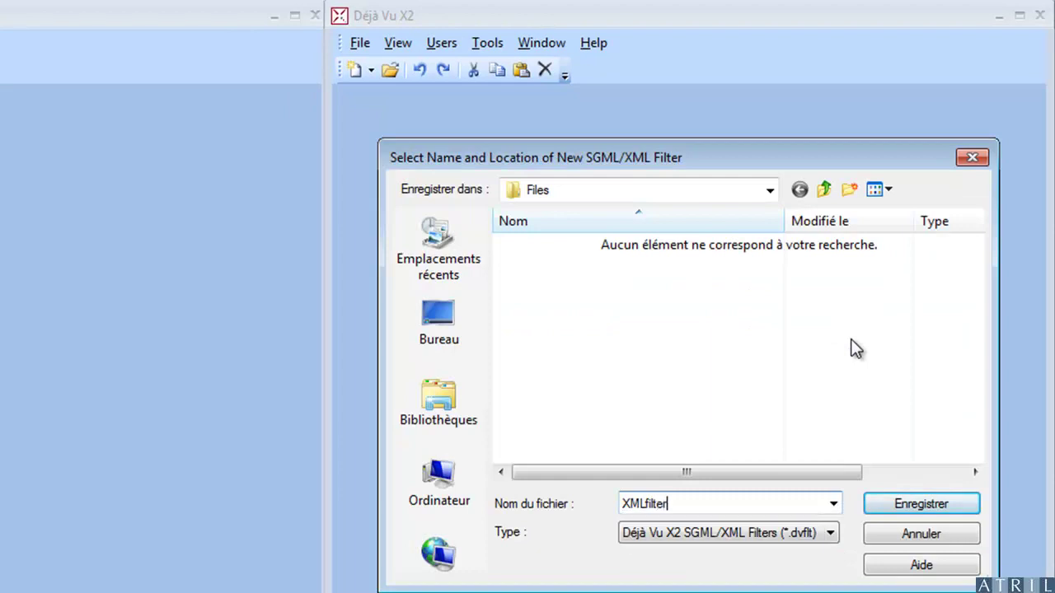
pyautogui.click(912, 505)
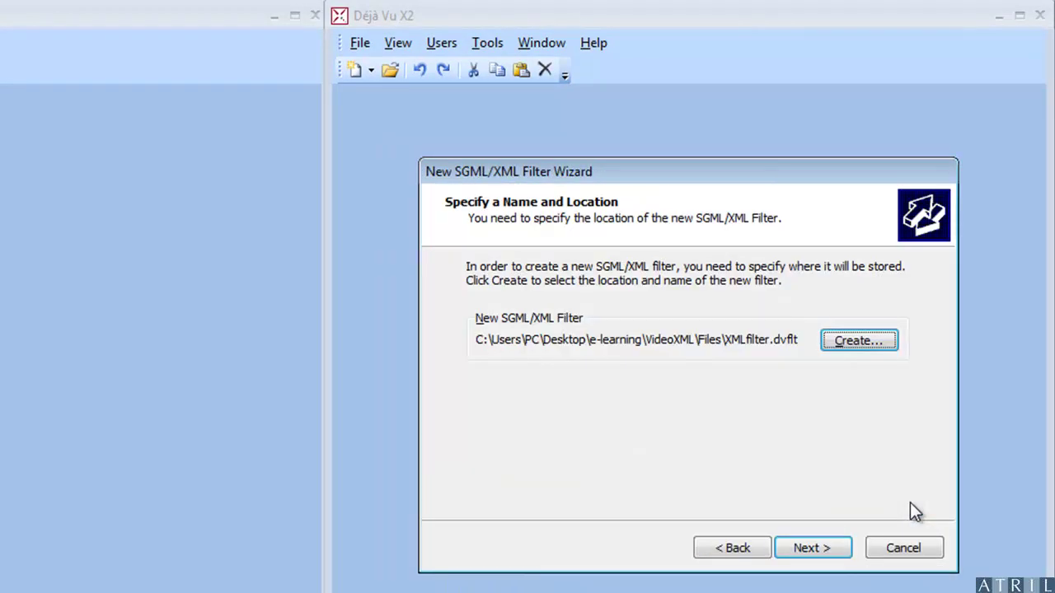
pyautogui.click(843, 548)
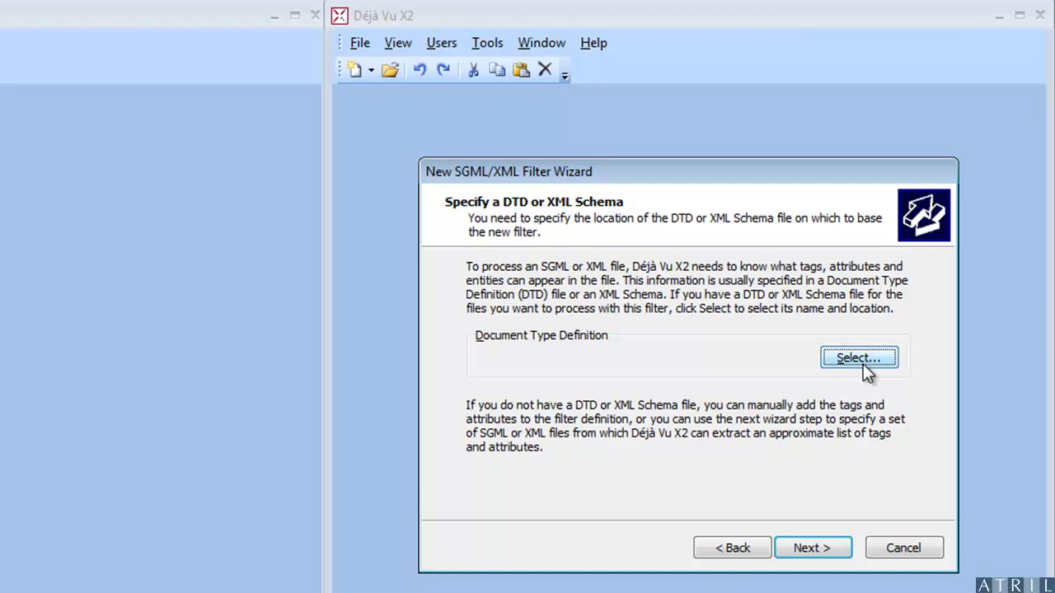
# - Without specifying a DTD or XML Schema, add XMLfile.xml as the reference file and complete the filter wizard
pyautogui.click(828, 555)
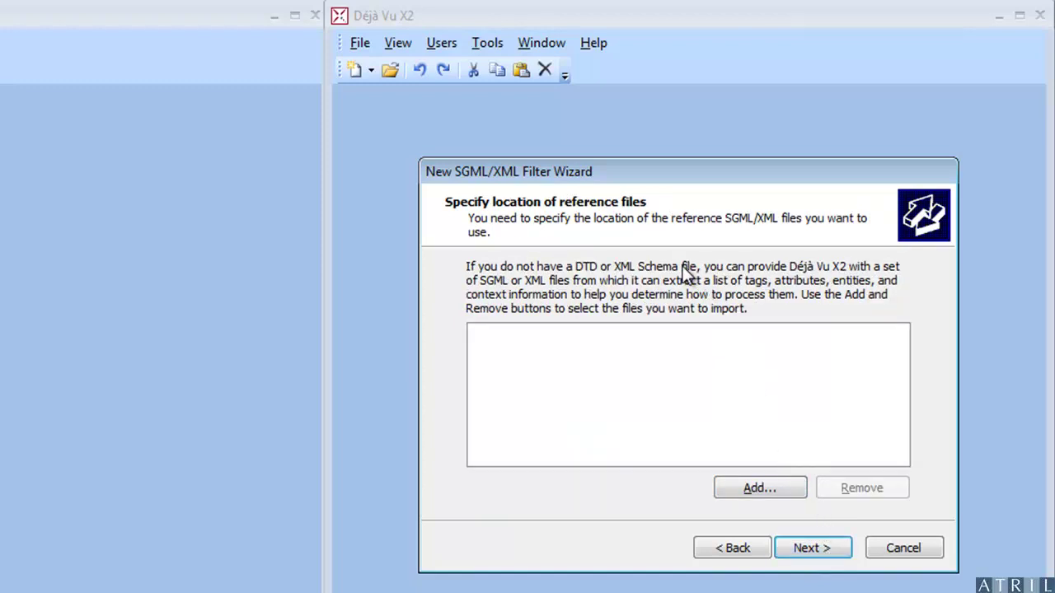
pyautogui.click(752, 492)
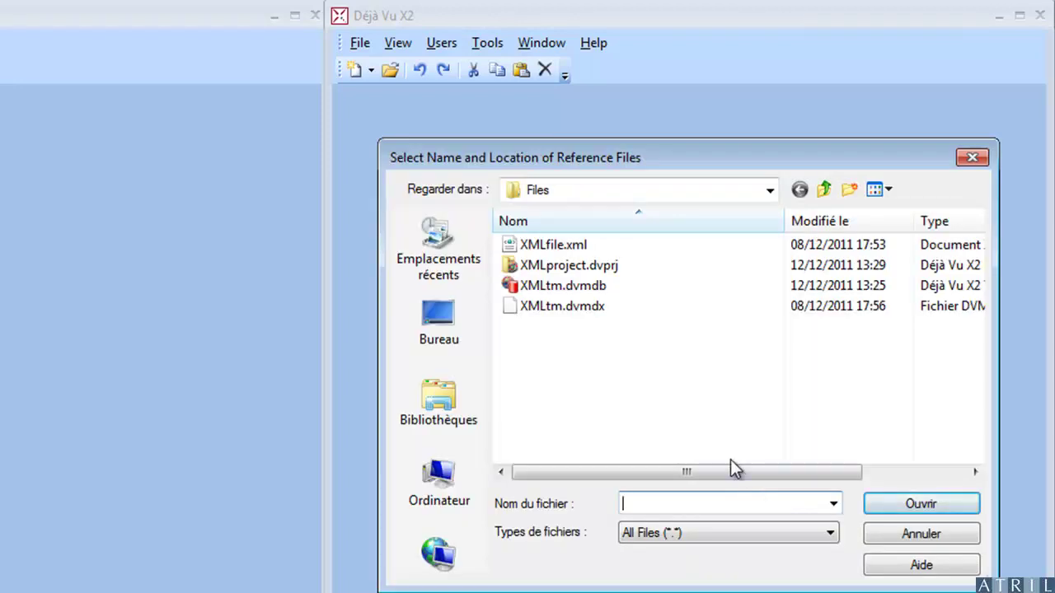
pyautogui.click(566, 244)
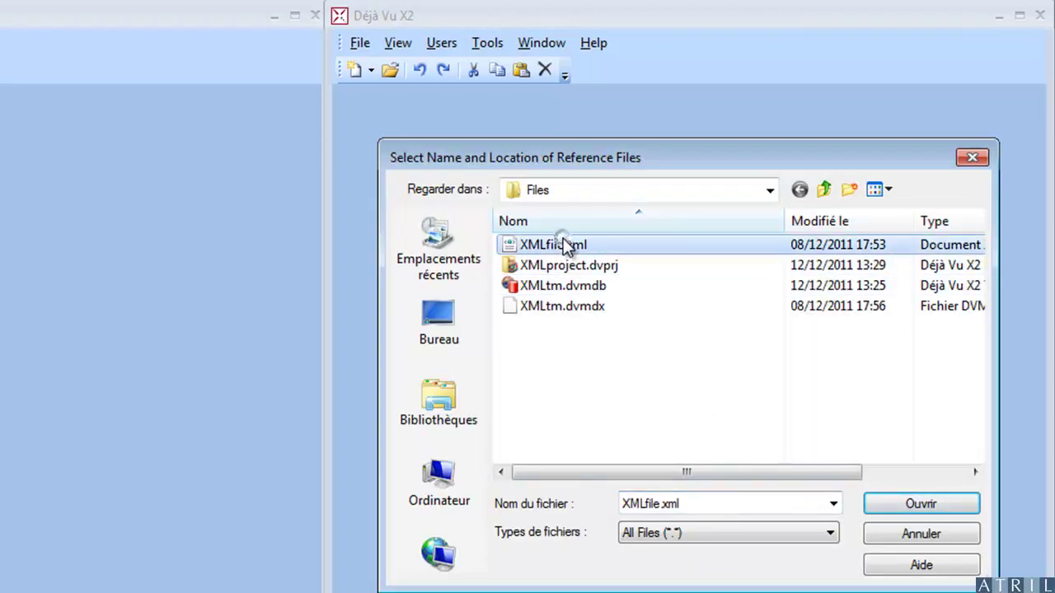
pyautogui.click(927, 509)
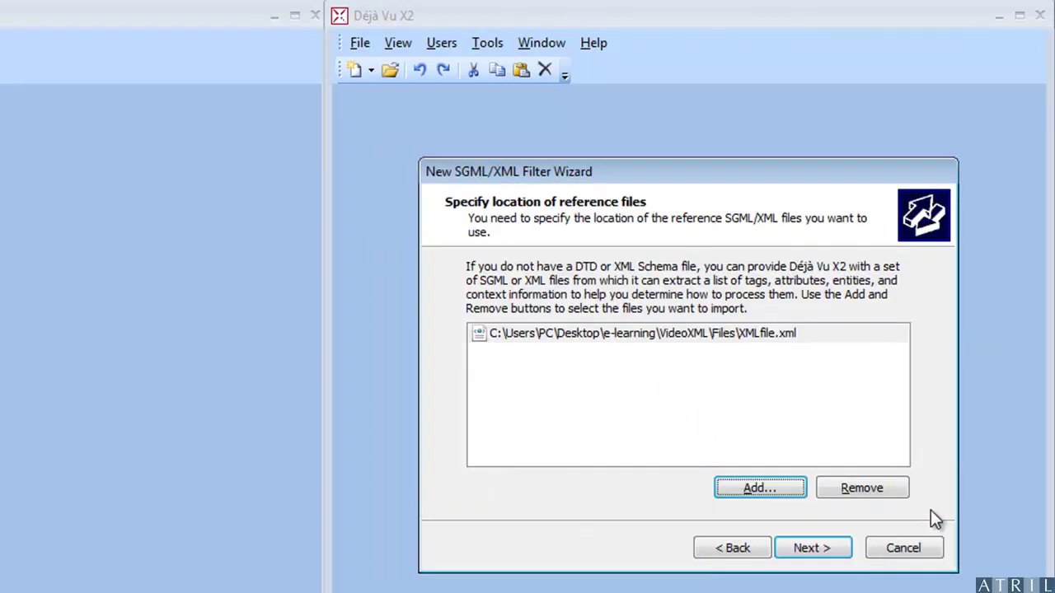
pyautogui.click(841, 551)
pyautogui.click(842, 551)
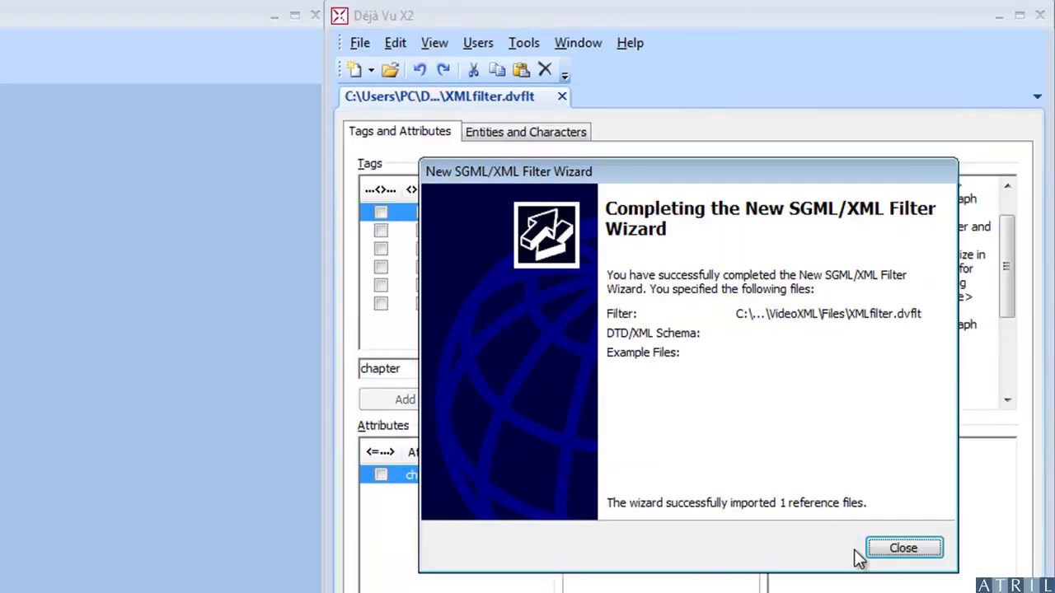
pyautogui.click(901, 550)
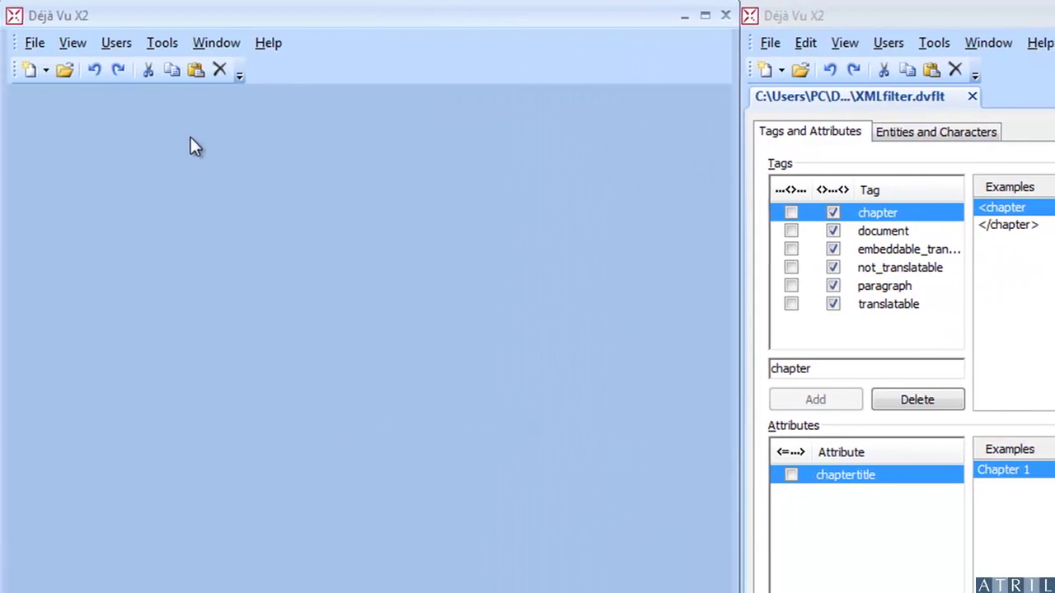
# - In the other Déjà Vu X2 window, create a new project saved as XMLproject.dvprj, replacing the existing file
pyautogui.click(35, 43)
pyautogui.click(44, 66)
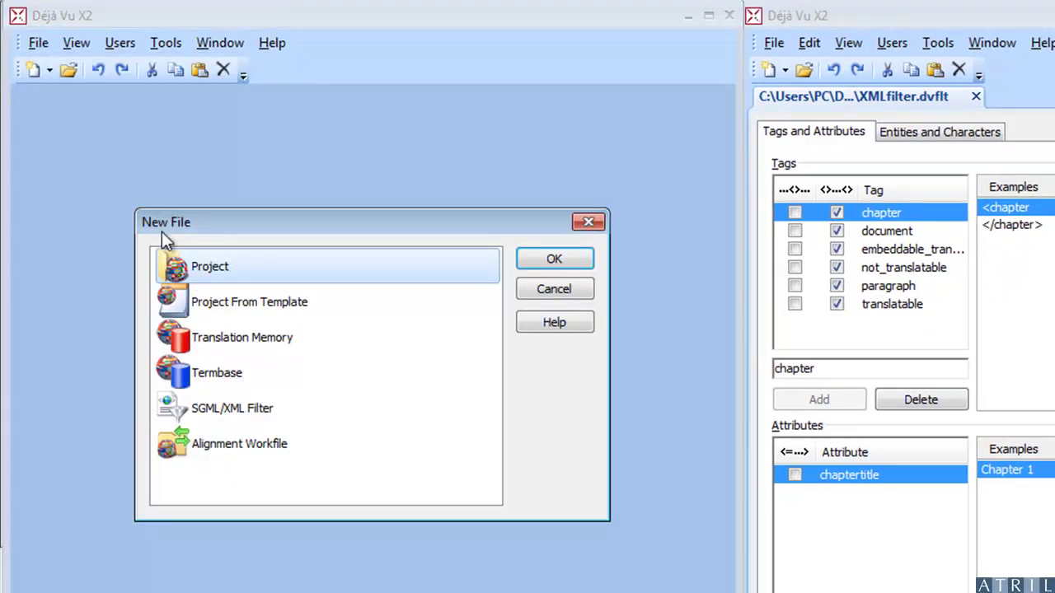
pyautogui.click(554, 260)
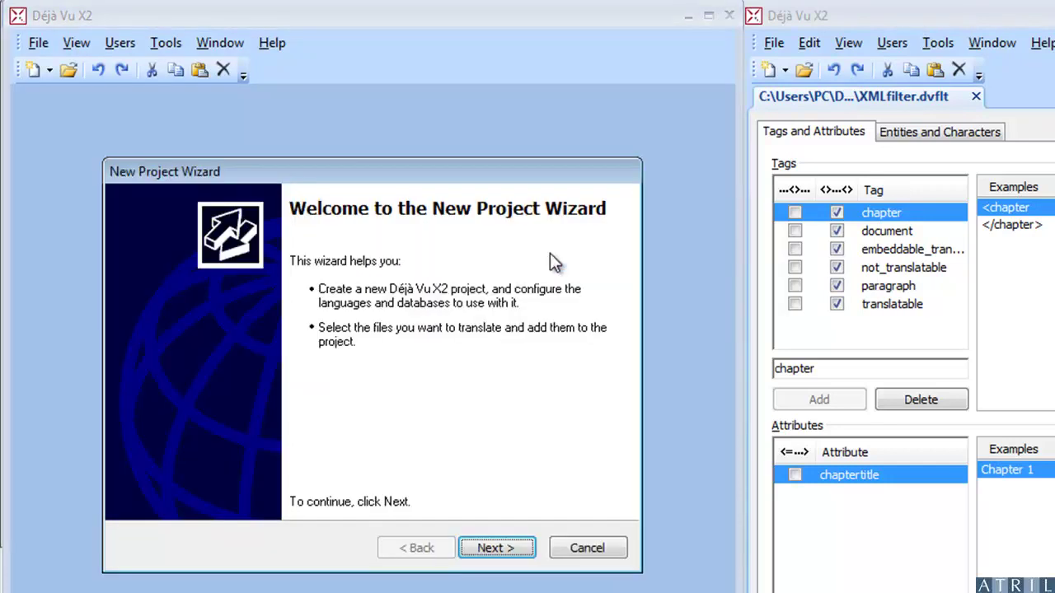
pyautogui.click(501, 549)
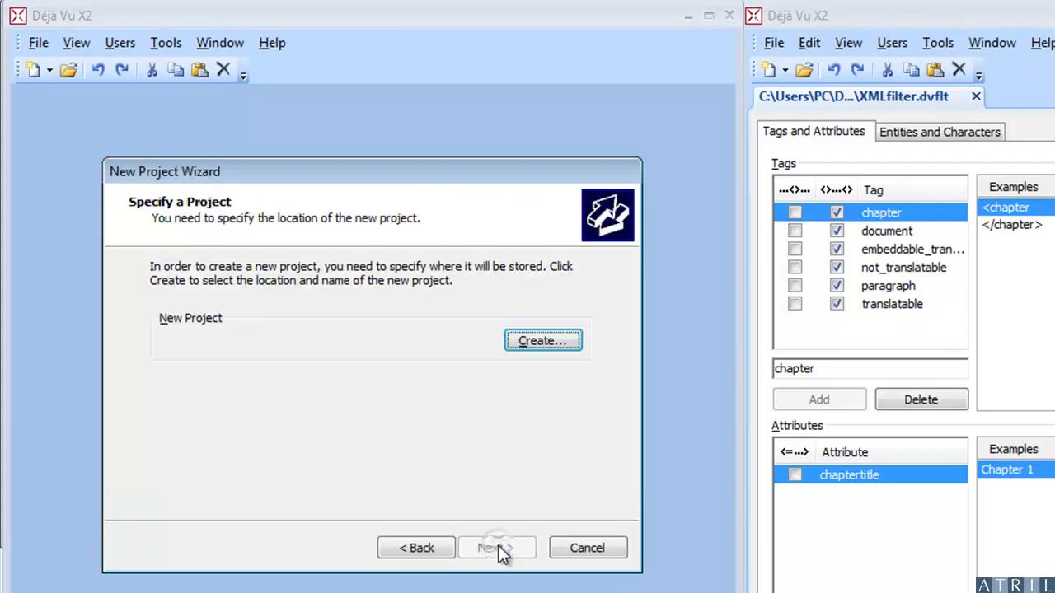
pyautogui.click(552, 340)
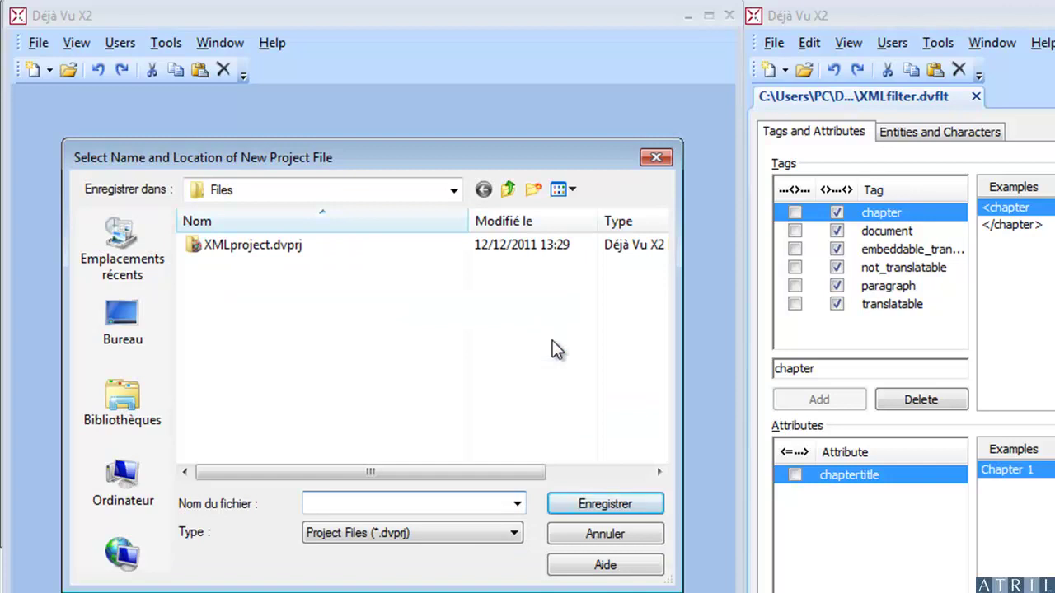
pyautogui.write('XML')
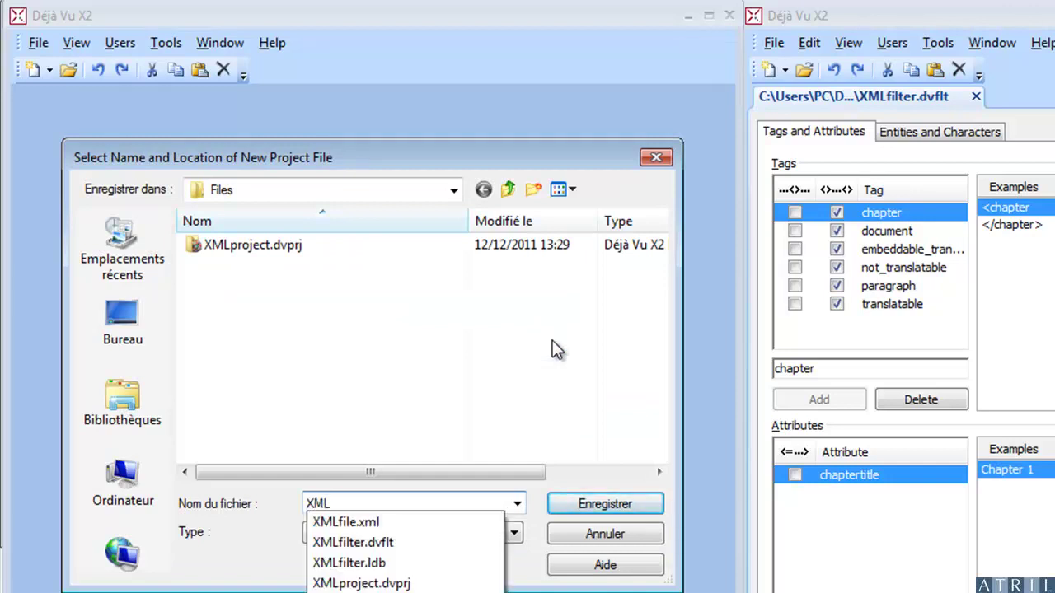
pyautogui.write('pro')
pyautogui.press('Down')
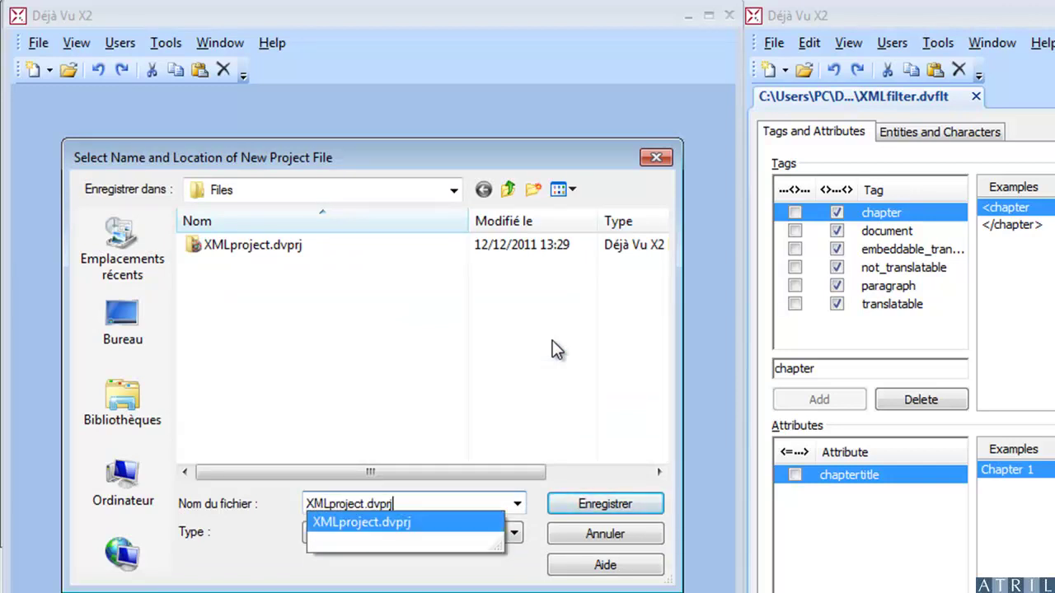
pyautogui.press('Return')
pyautogui.click(796, 381)
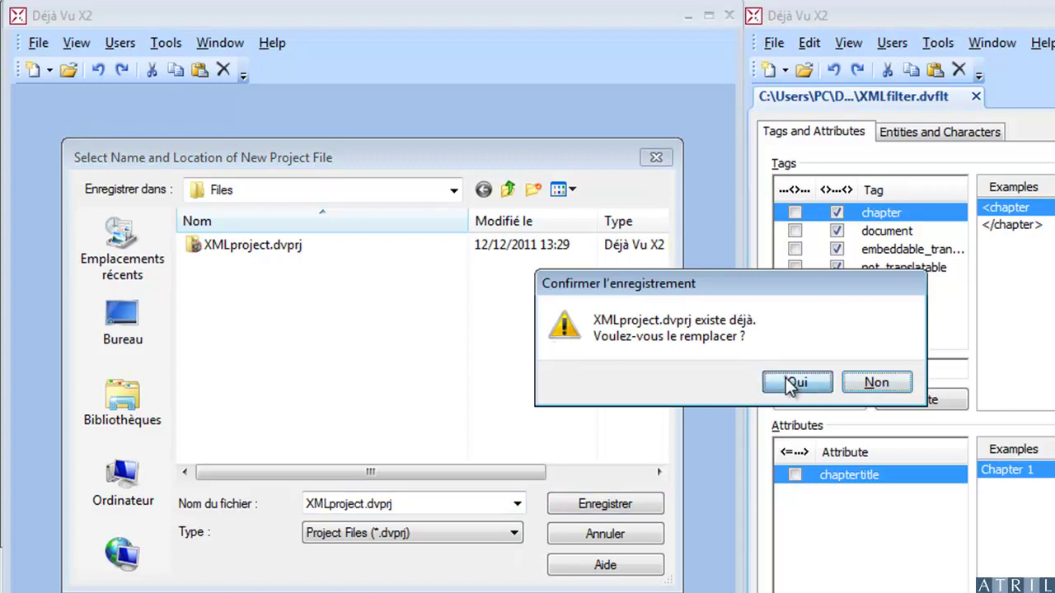
pyautogui.click(485, 548)
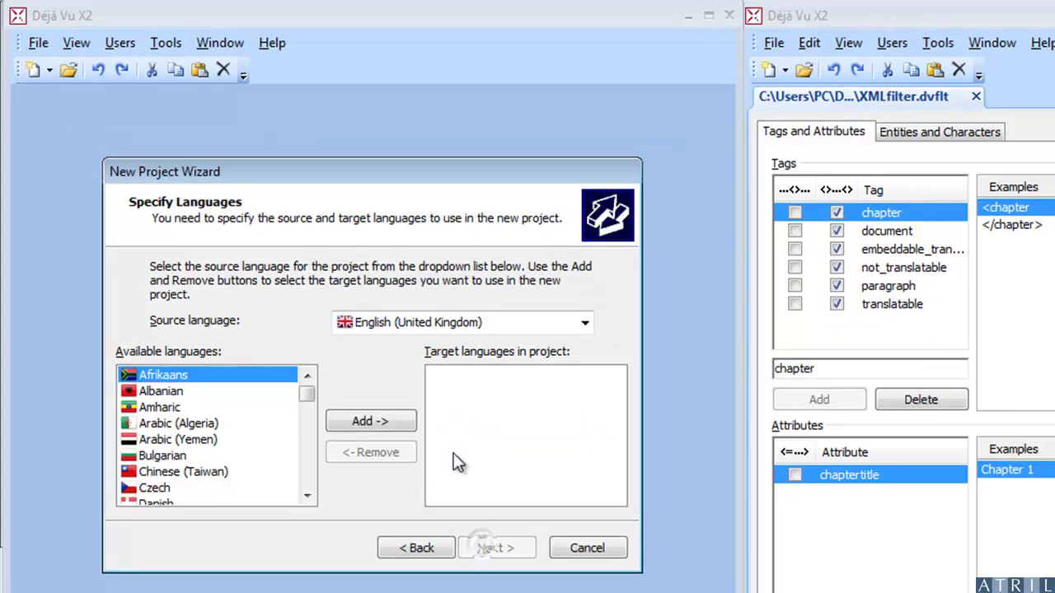
# - Add French as the project's target language, keeping English (United Kingdom) as the source language
pyautogui.click(175, 438)
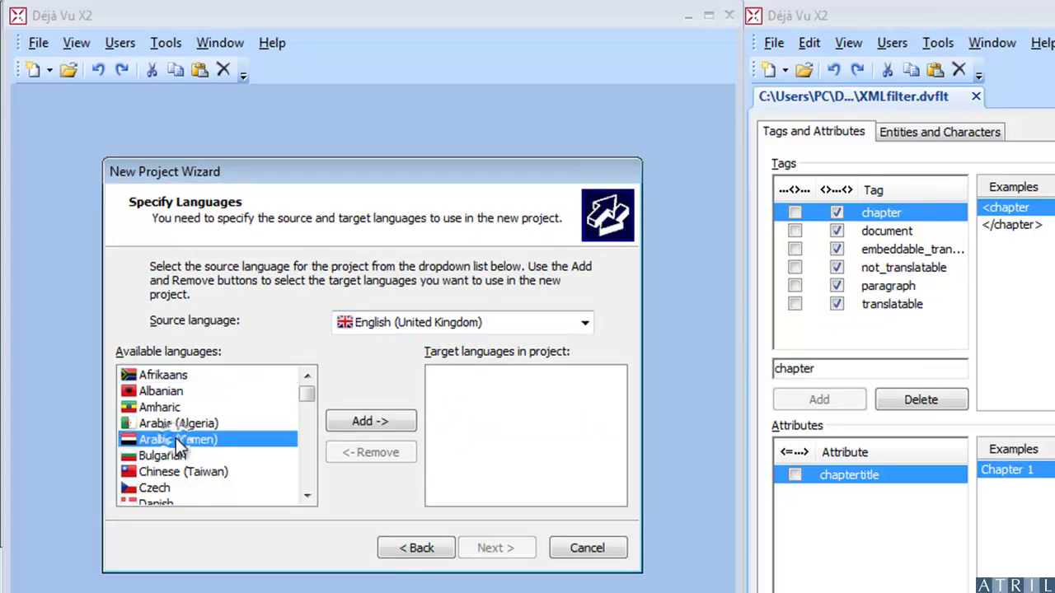
pyautogui.press('f')
pyautogui.press('r')
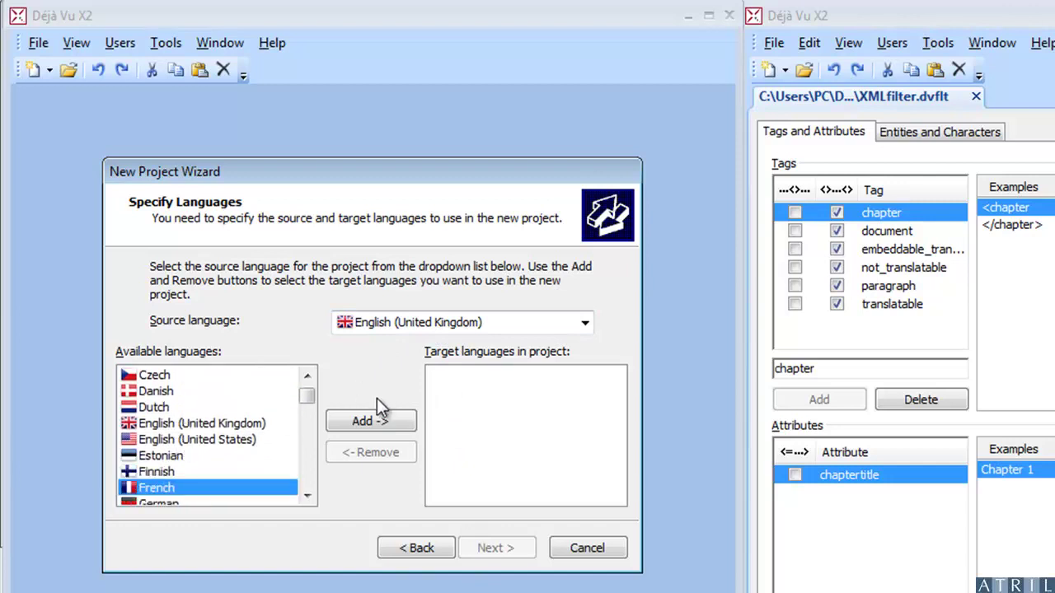
pyautogui.click(364, 419)
pyautogui.click(497, 550)
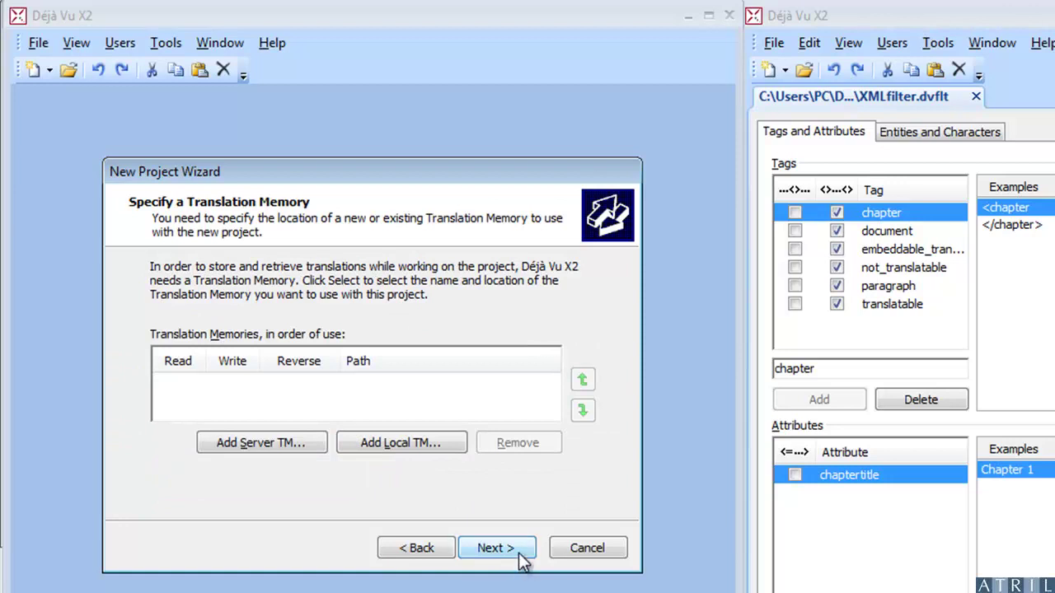
# - Skip the translation memory, keep the default client and subject, and add XMLfile.xml as the project's source file
pyautogui.click(523, 558)
pyautogui.click(520, 556)
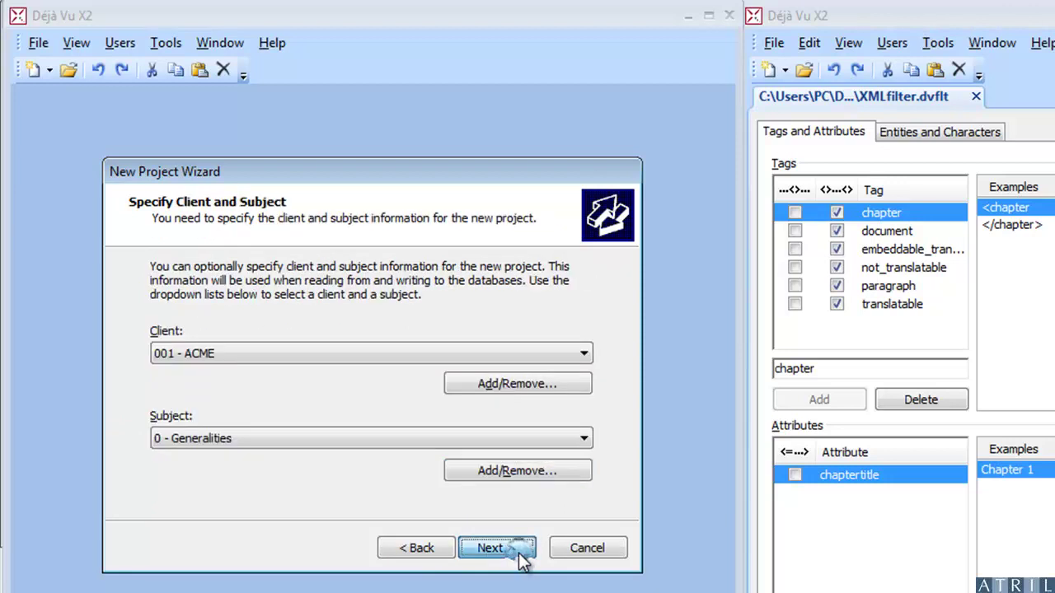
pyautogui.click(521, 558)
pyautogui.click(480, 493)
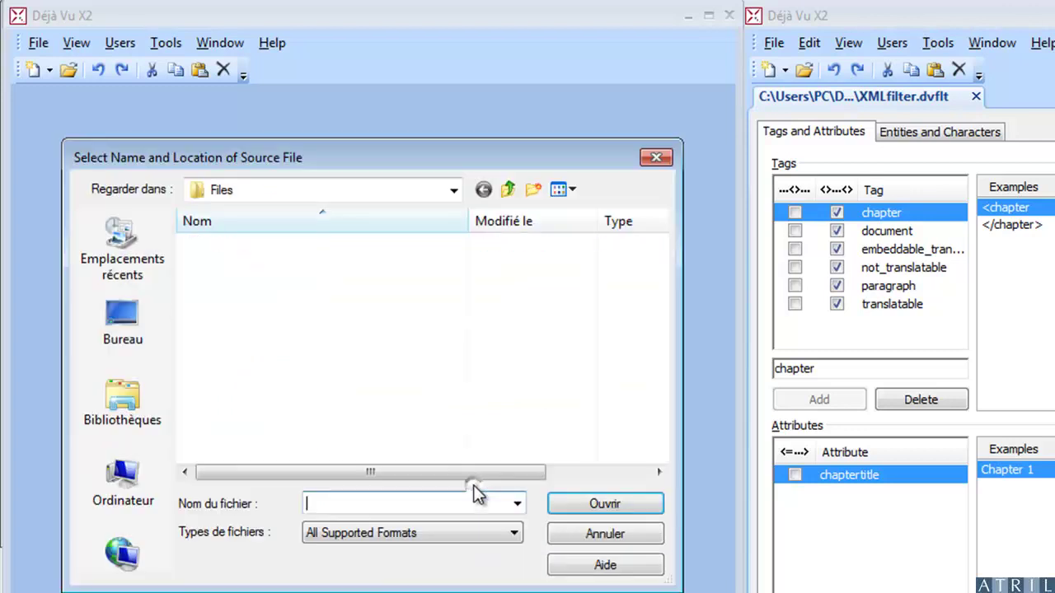
pyautogui.click(247, 245)
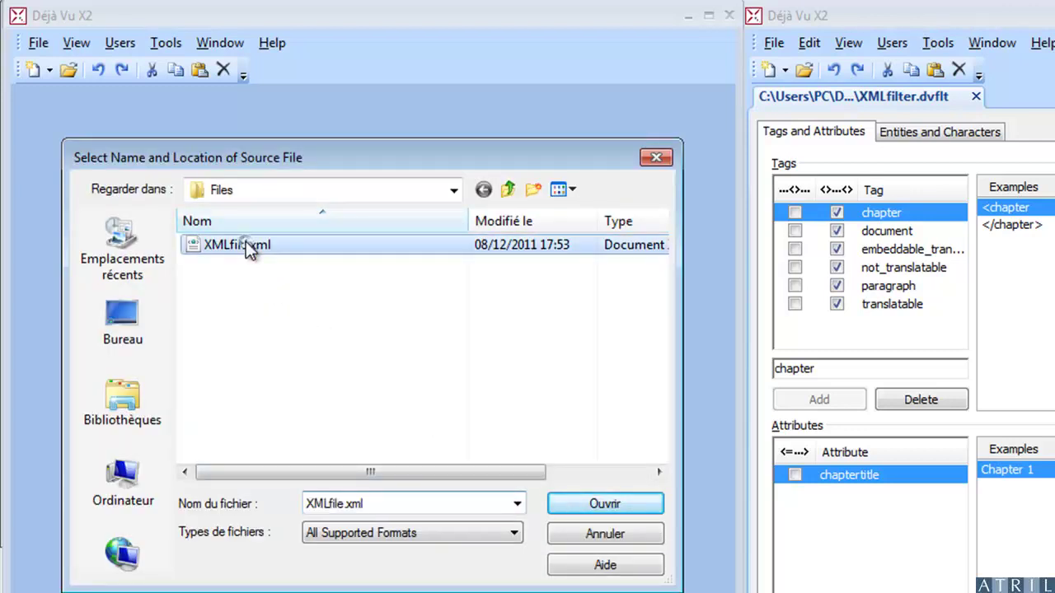
pyautogui.click(586, 511)
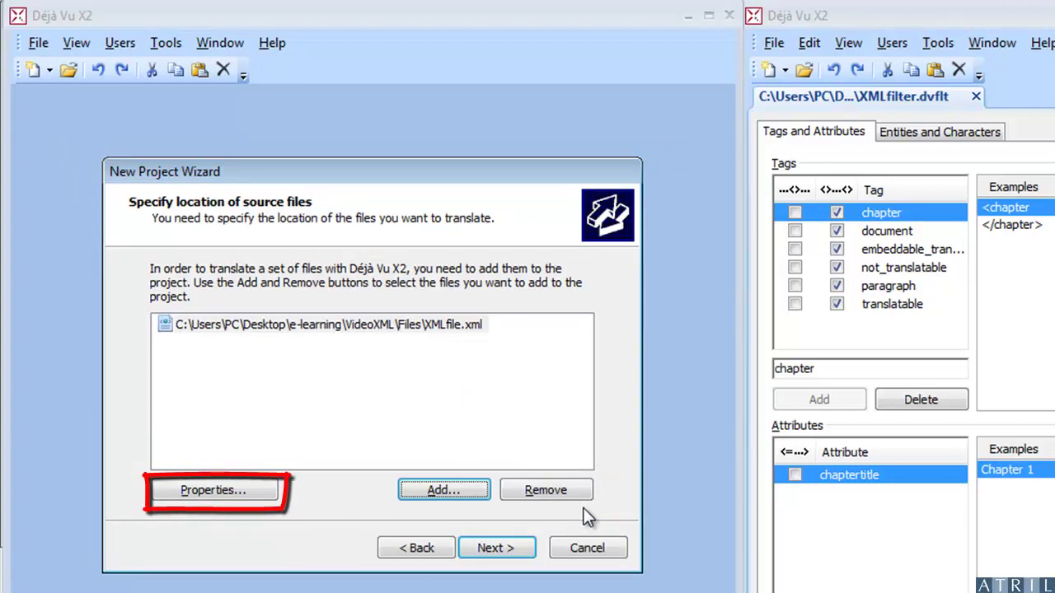
# - In the source file's filter options, set the filter definition file to XMLfilter.dvflt
pyautogui.click(211, 492)
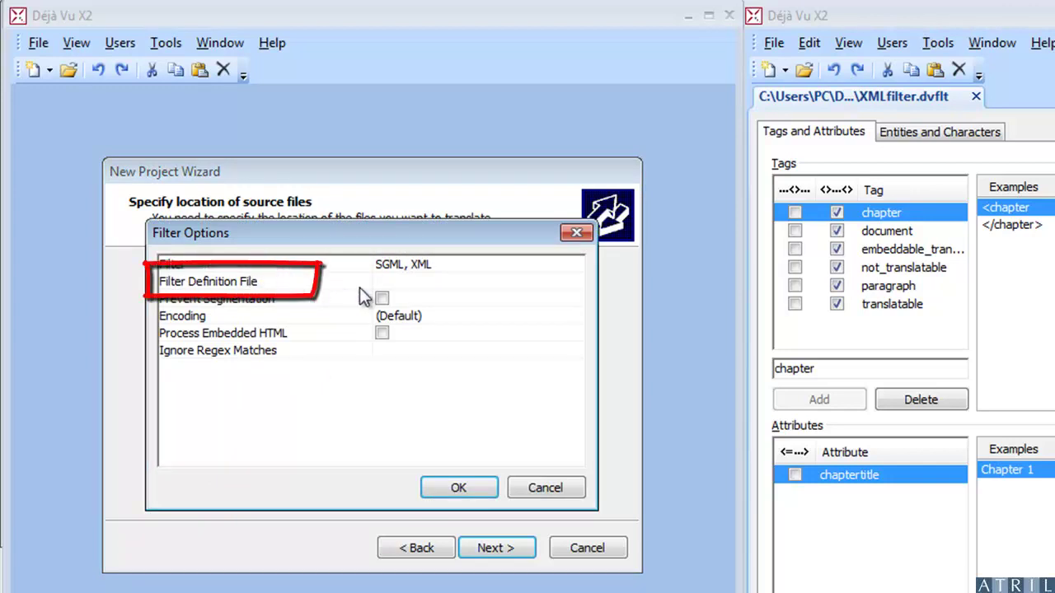
pyautogui.click(422, 283)
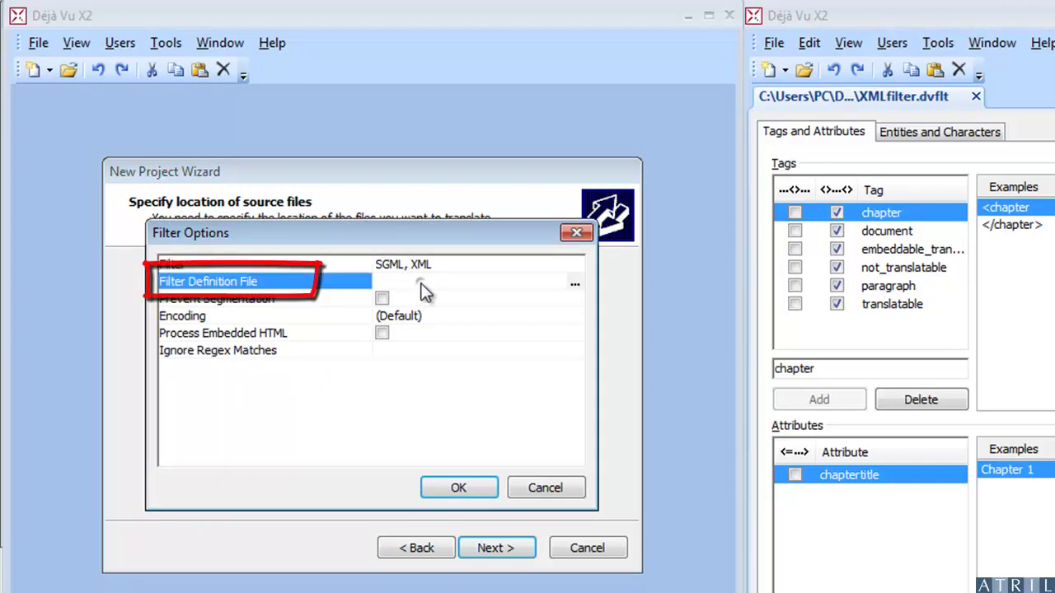
pyautogui.click(574, 285)
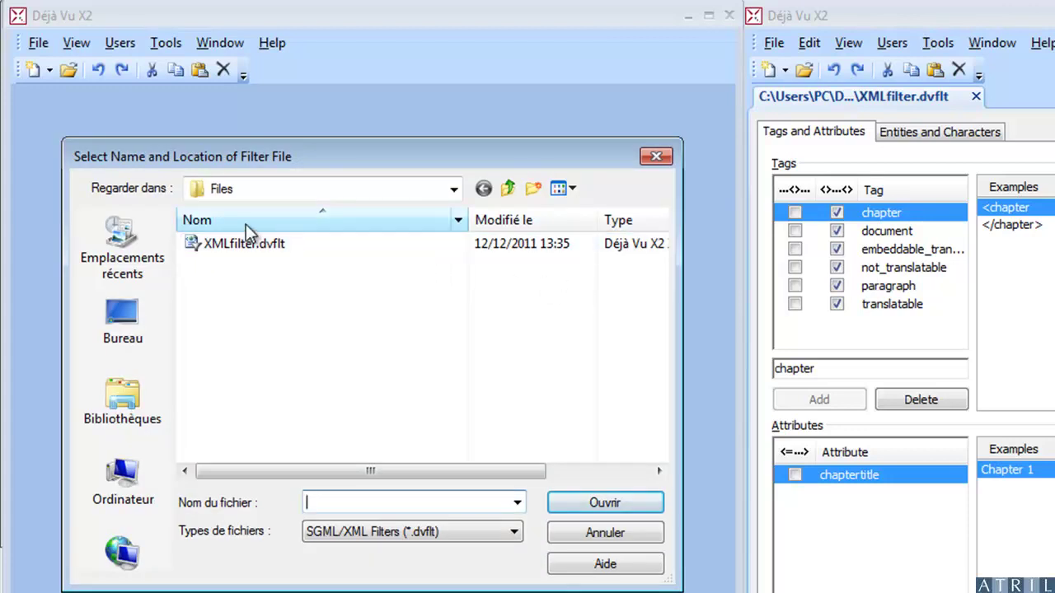
pyautogui.click(238, 249)
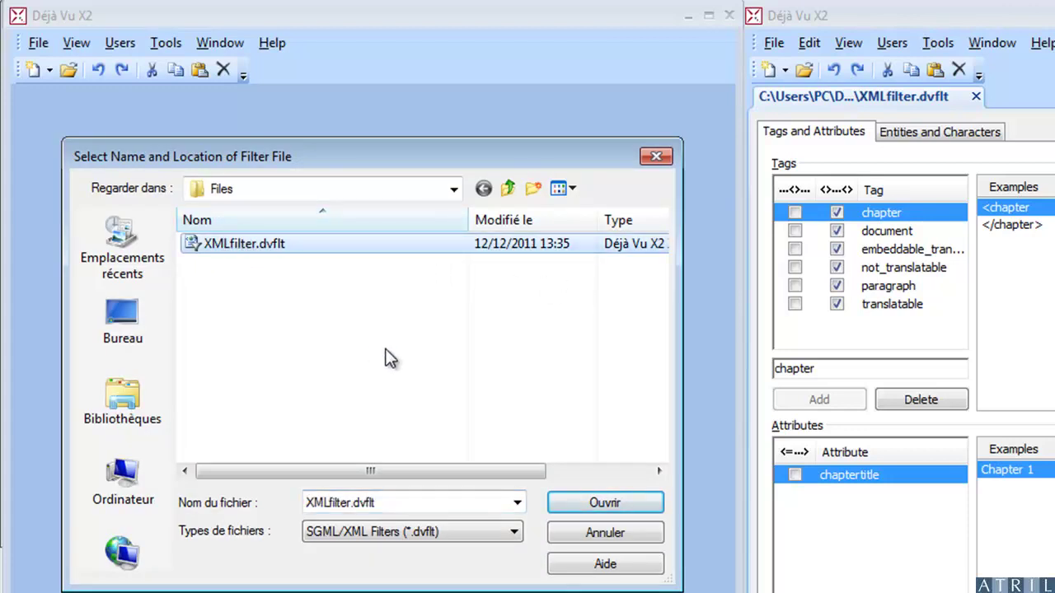
pyautogui.click(581, 506)
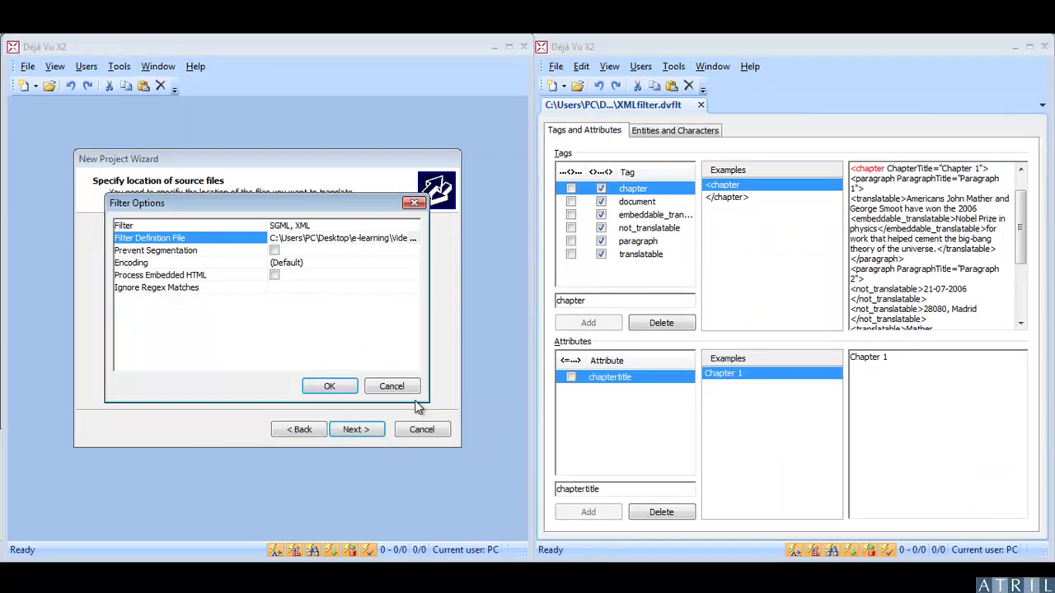
# - Accept the filter options and complete the New Project Wizard so XMLfile.xml is imported into the project
pyautogui.click(344, 387)
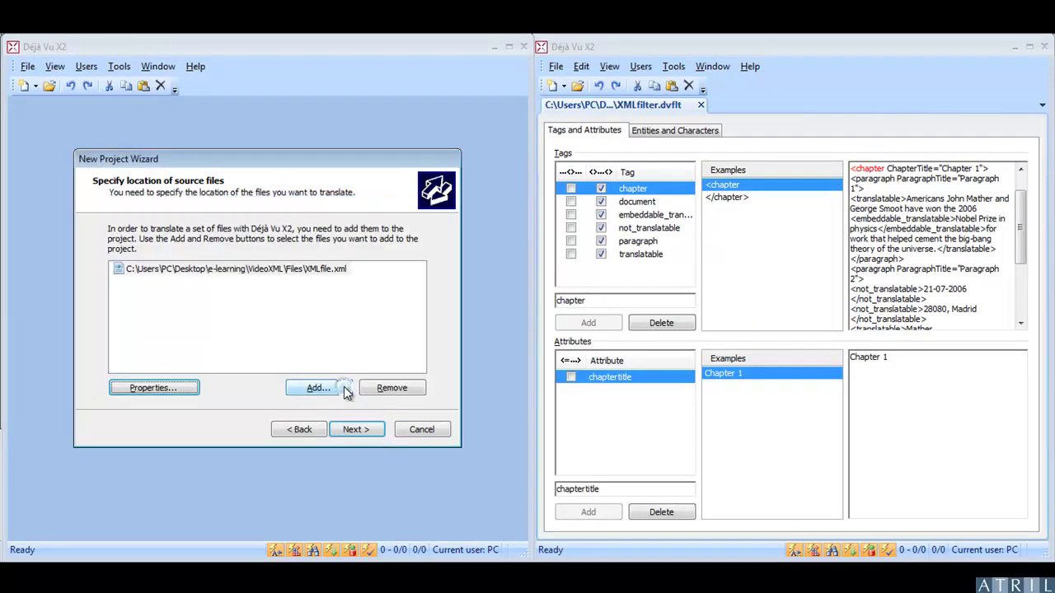
pyautogui.click(357, 431)
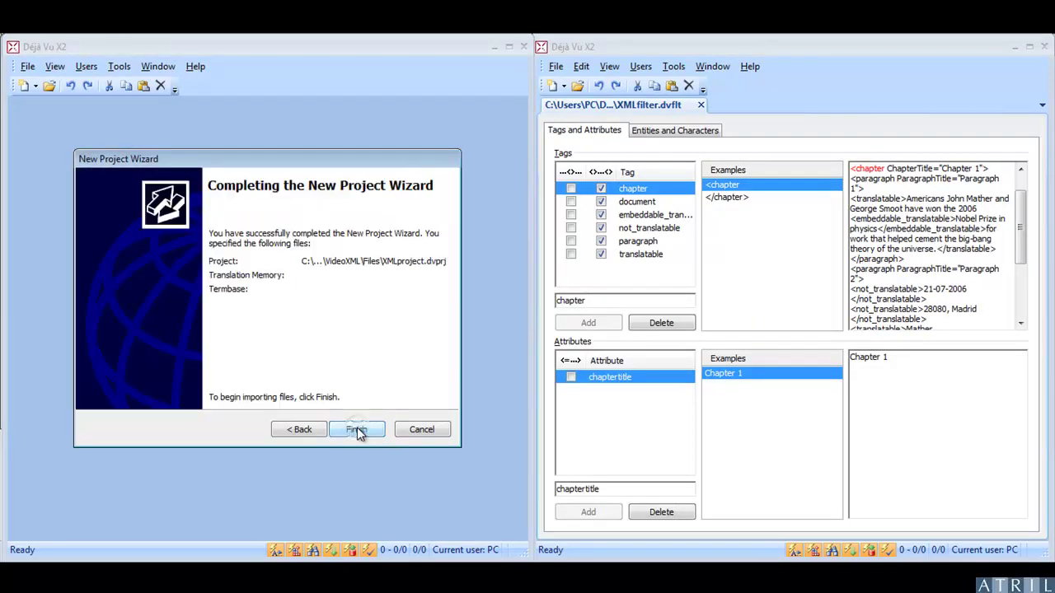
pyautogui.click(358, 432)
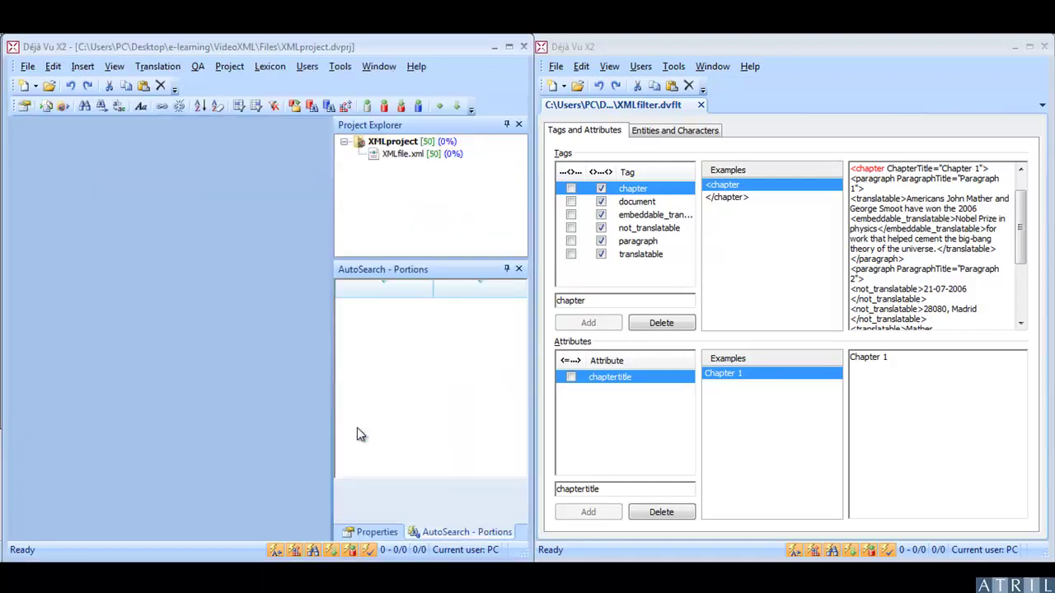
# - Open XMLproject's segments for translation and auto-hide the Project Explorer and AutoSearch panes to widen the grid
pyautogui.doubleClick(411, 143)
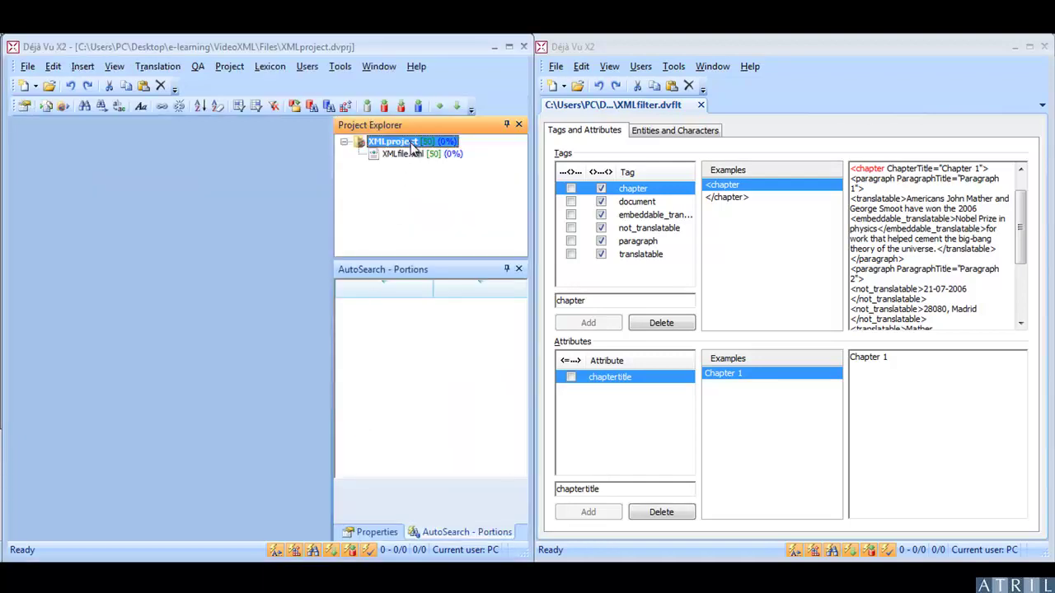
pyautogui.click(345, 141)
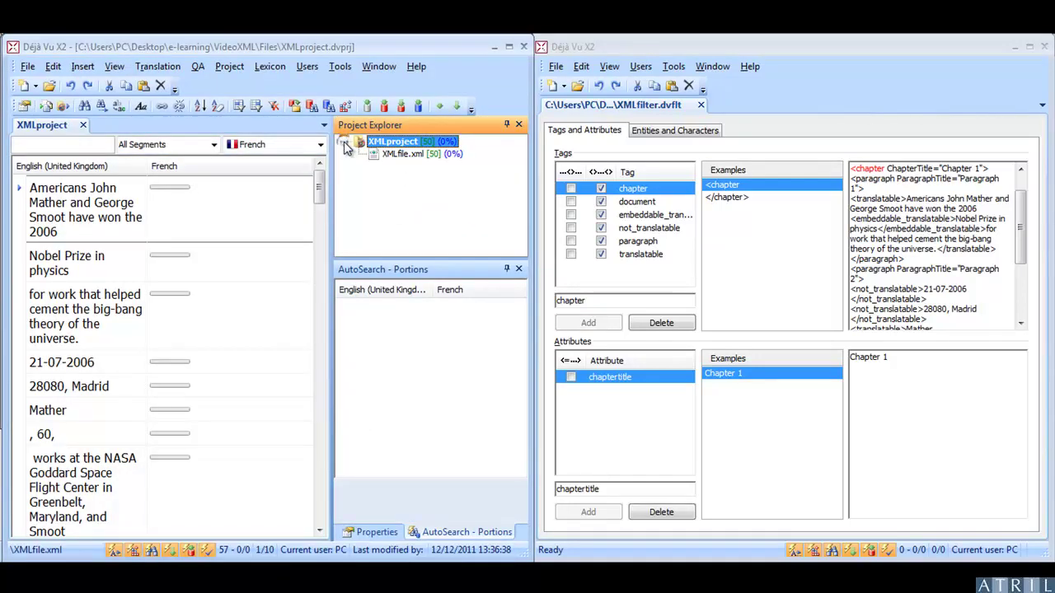
pyautogui.click(506, 125)
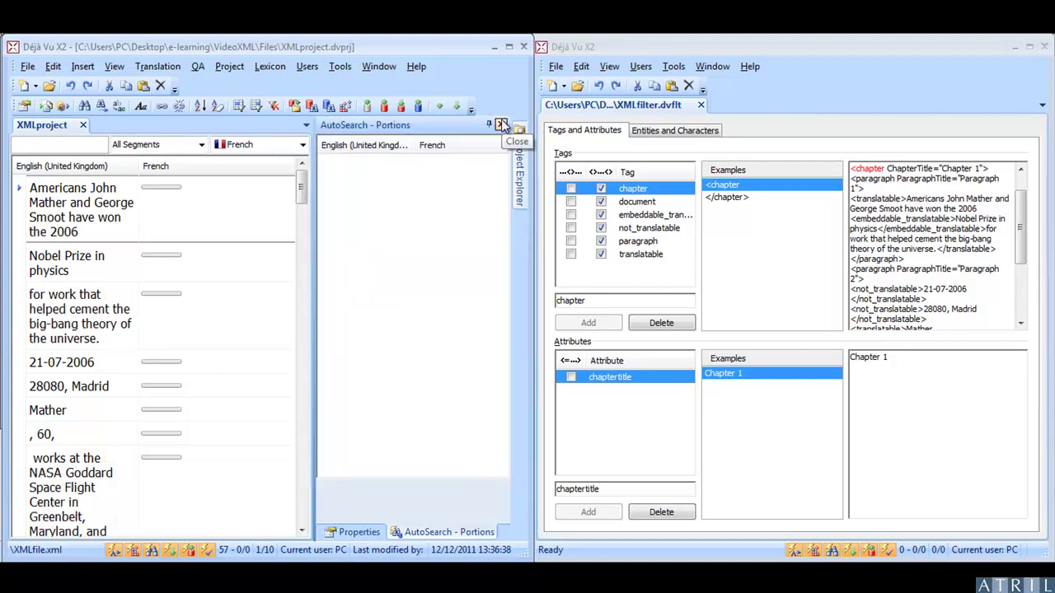
pyautogui.click(489, 124)
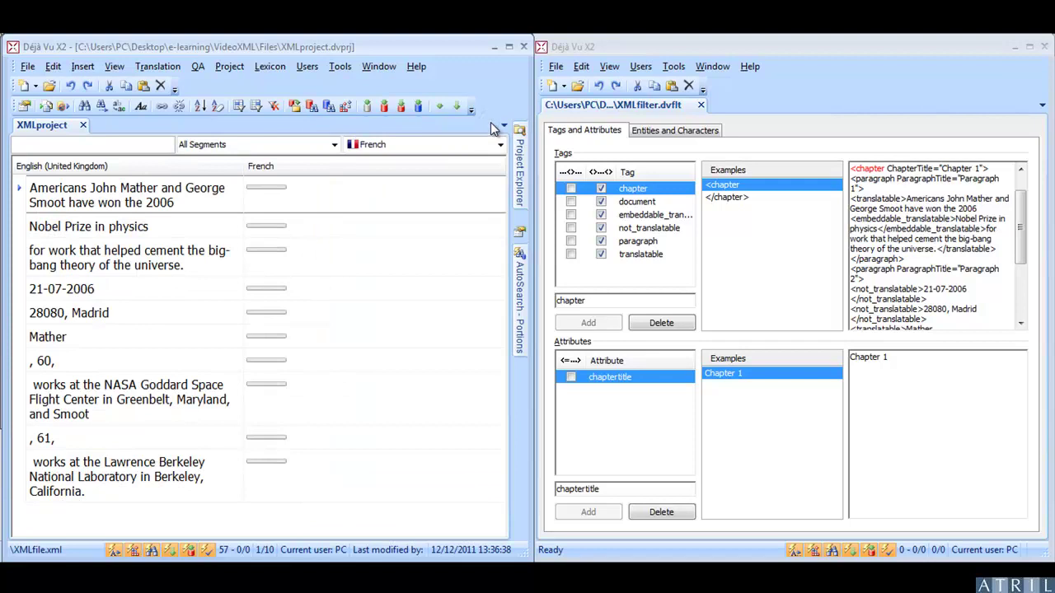
pyautogui.click(520, 173)
pyautogui.click(521, 278)
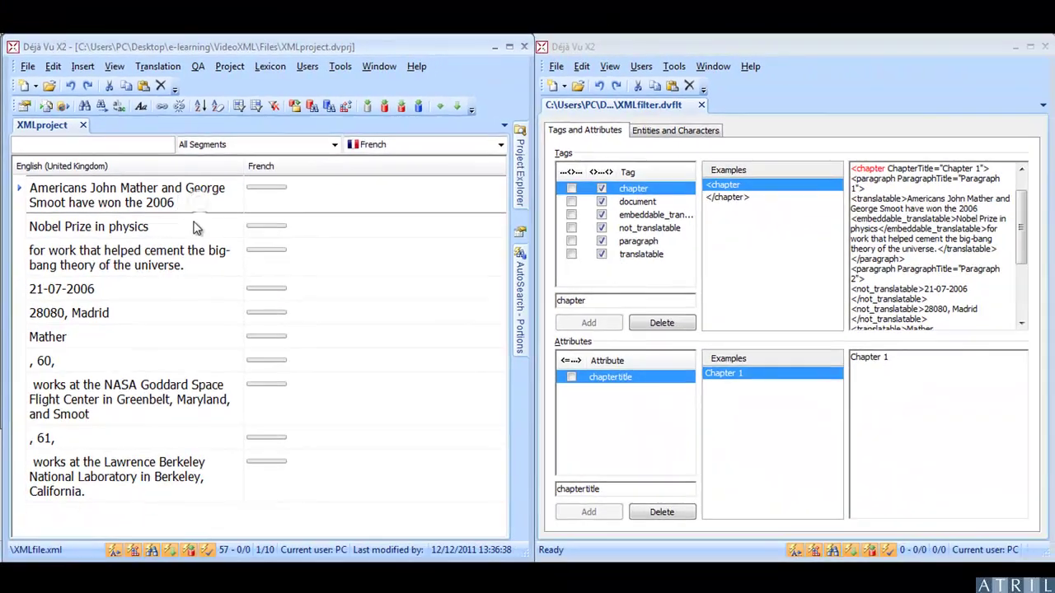
# - In XMLfilter.dvflt, mark the embeddable_translatable tag as embedded so it no longer splits sentences
pyautogui.click(342, 346)
pyautogui.click(189, 252)
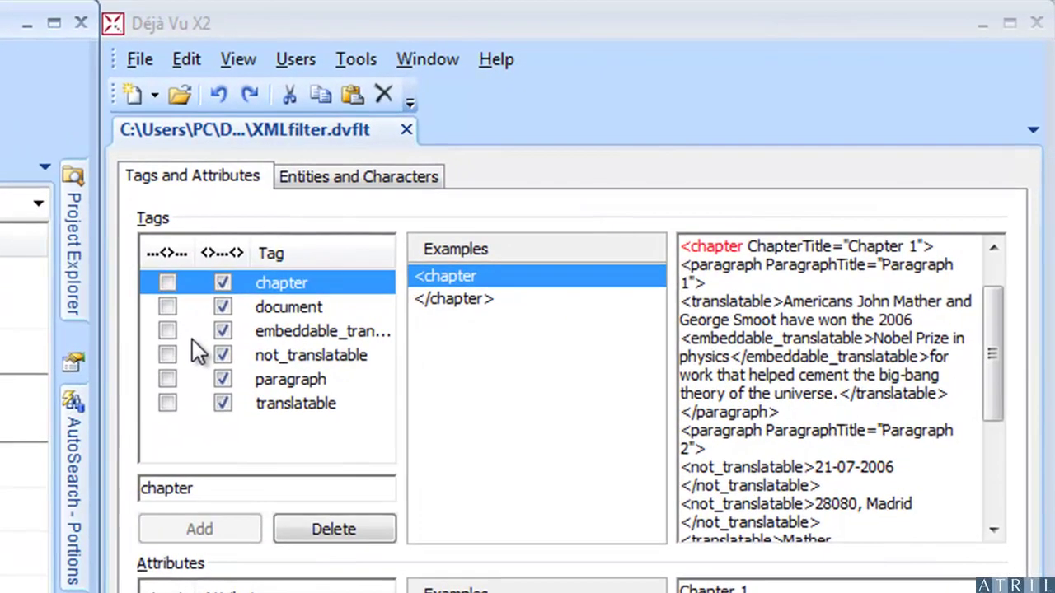
pyautogui.click(276, 330)
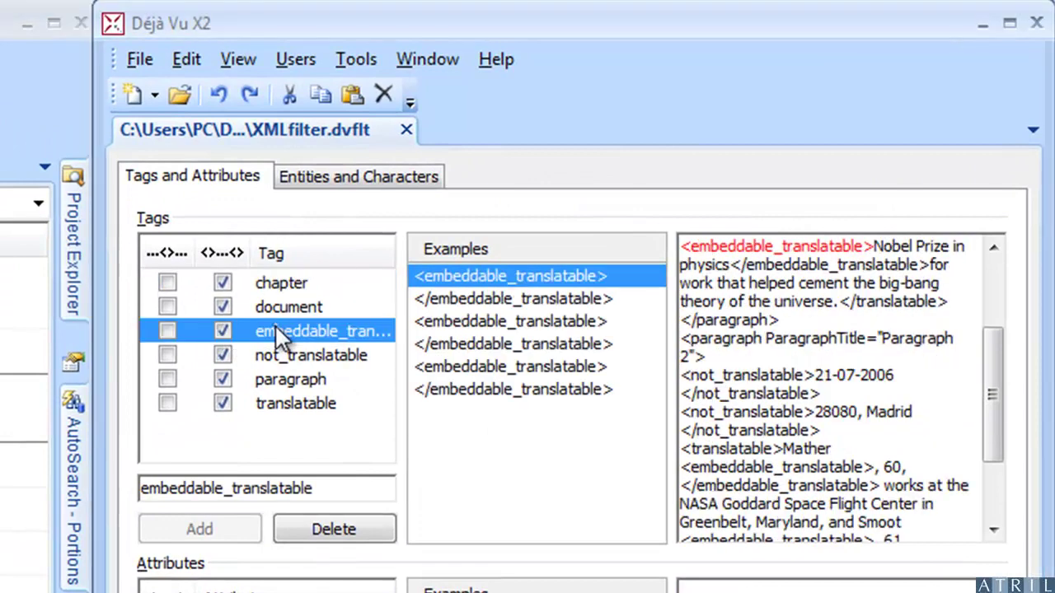
pyautogui.click(1002, 245)
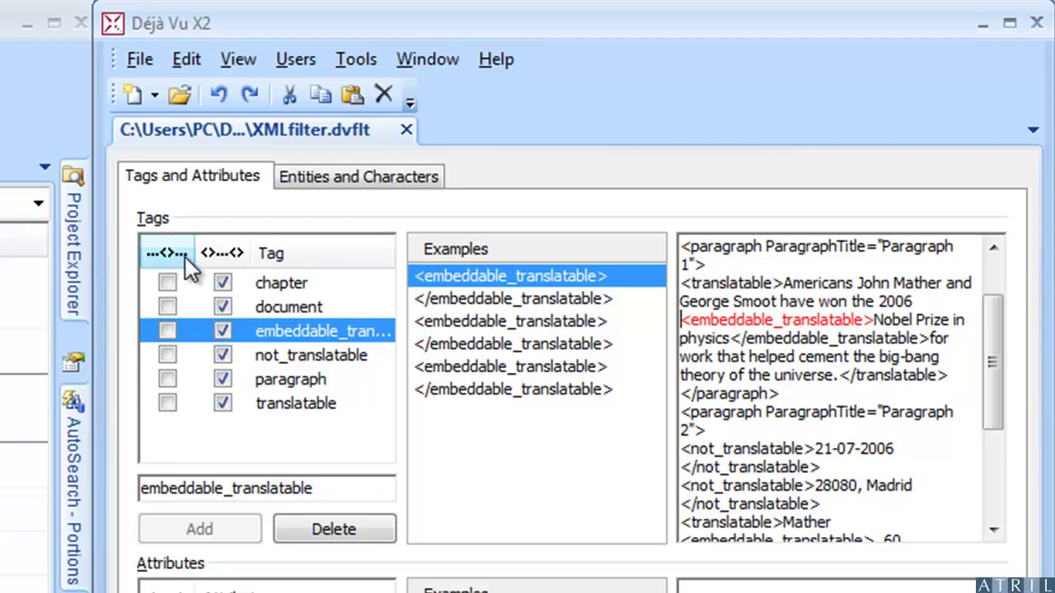
pyautogui.click(169, 332)
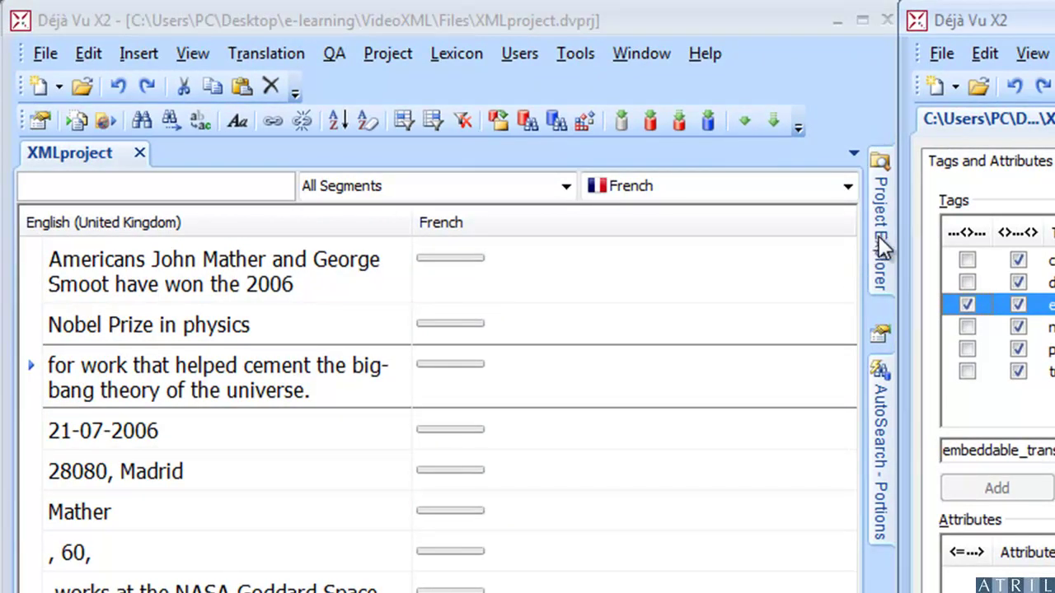
# - Reimport XMLfile.xml into XMLproject, overwriting the version already imported
pyautogui.moveTo(878, 236)
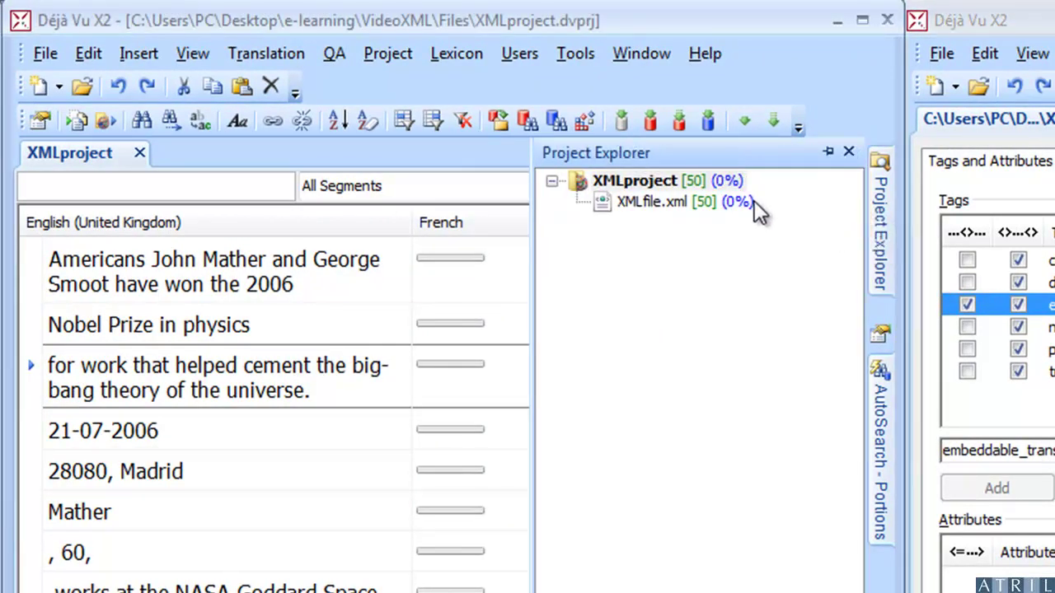
pyautogui.rightClick(646, 200)
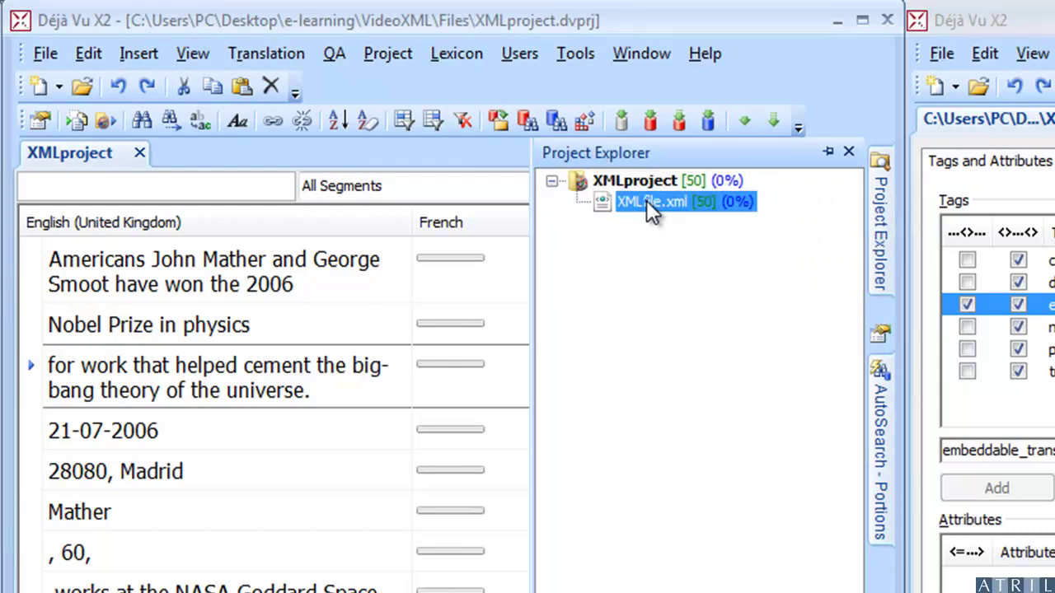
pyautogui.click(722, 247)
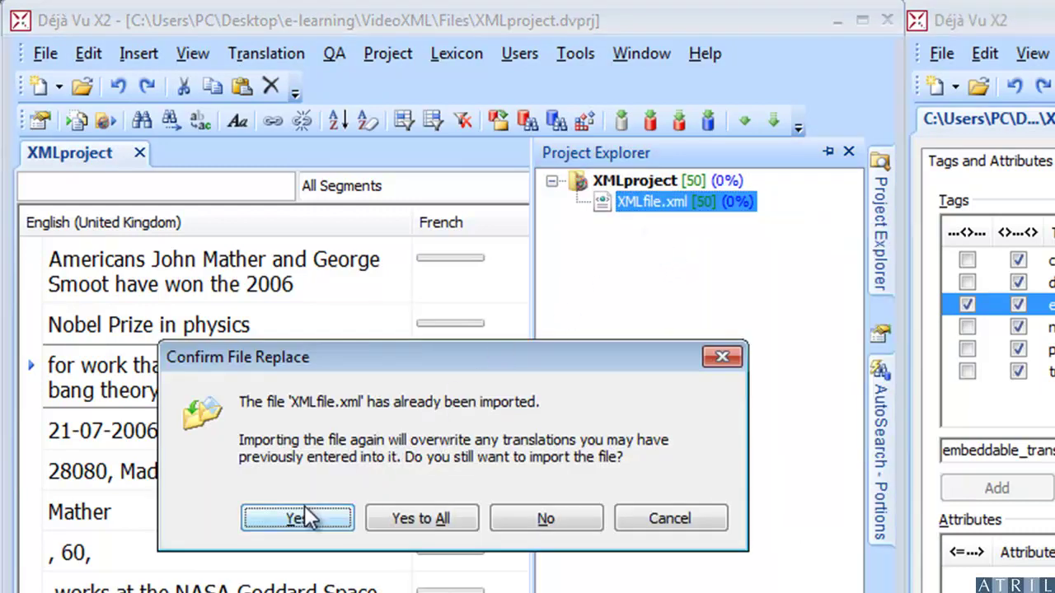
pyautogui.click(298, 517)
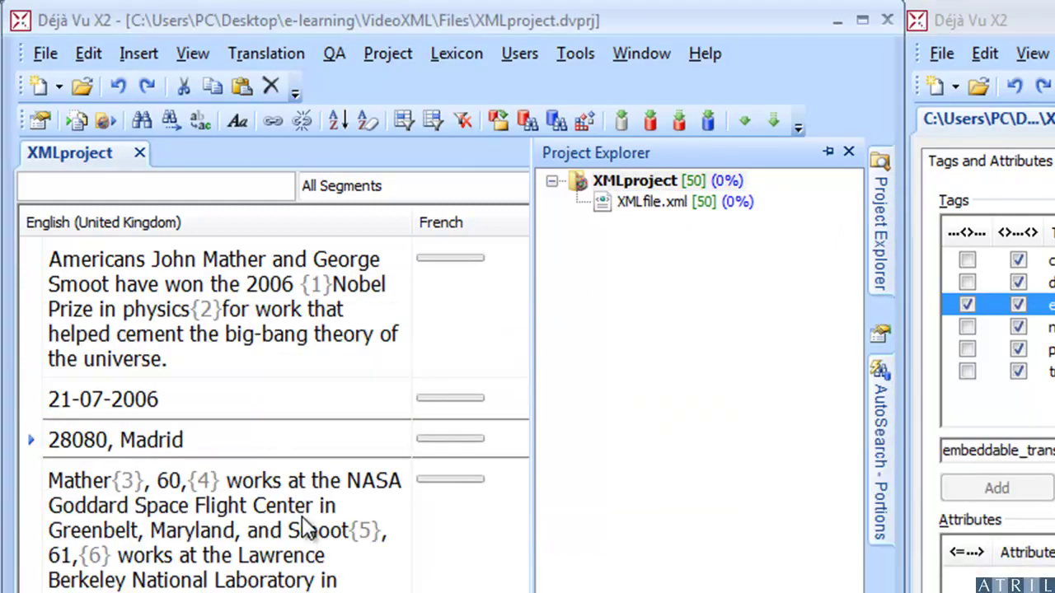
# - Display the content of embedded code {1} in the first English segment and close the code view
pyautogui.click(316, 285)
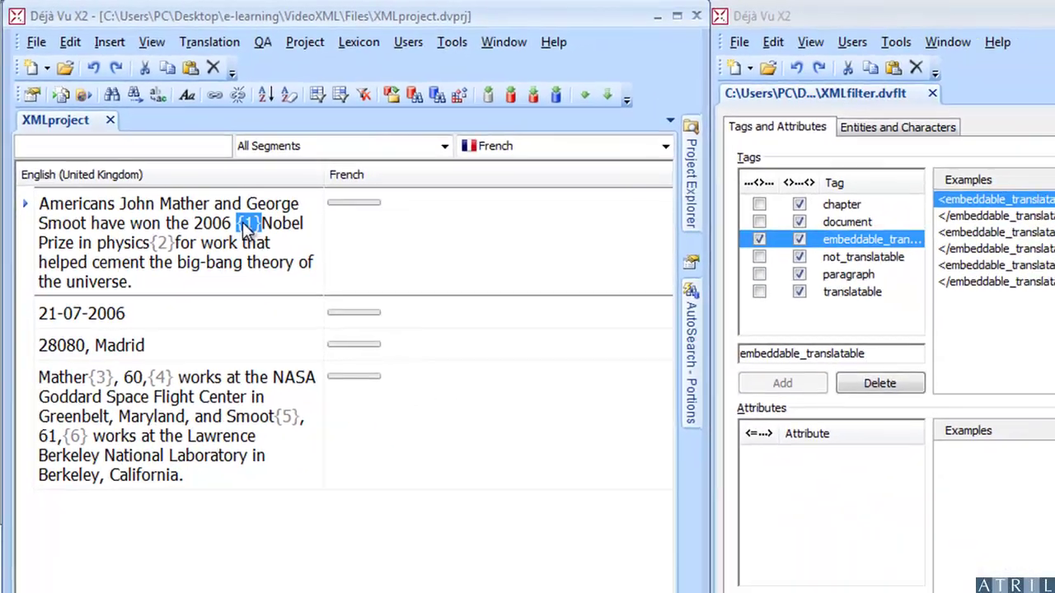
pyautogui.rightClick(315, 285)
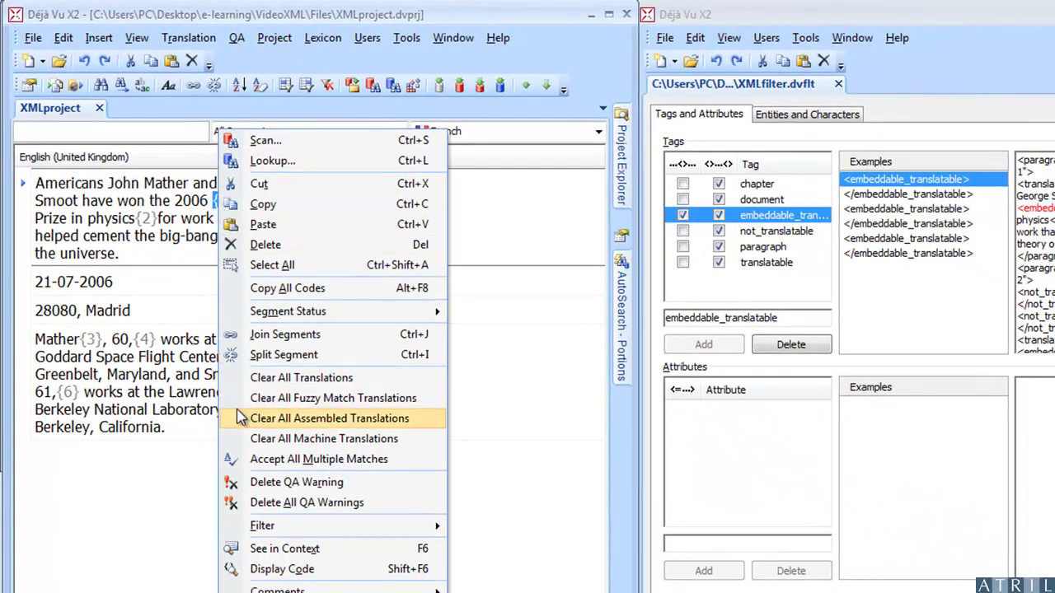
pyautogui.click(266, 571)
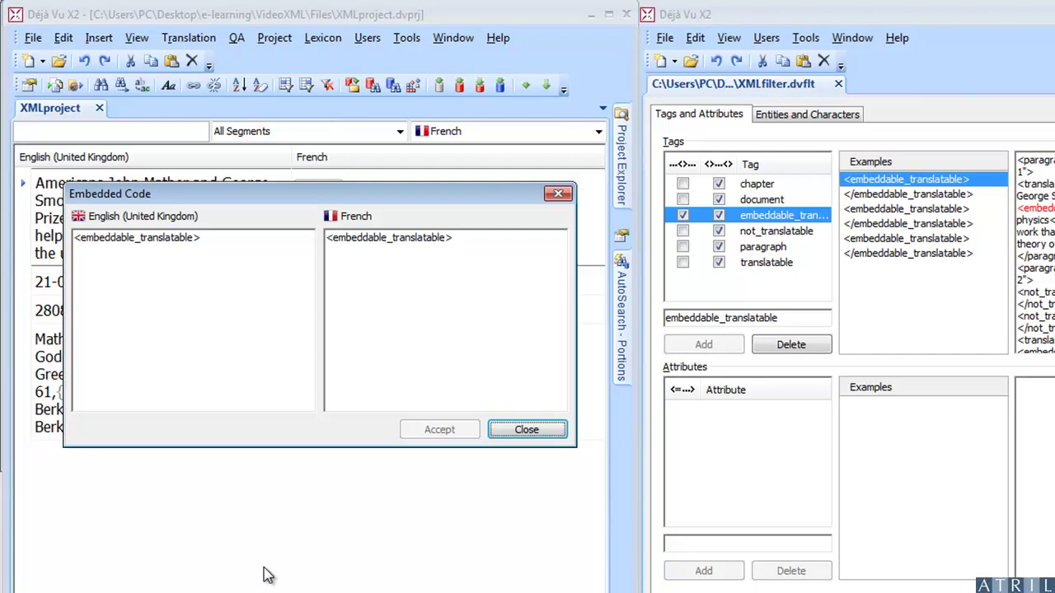
pyautogui.click(527, 429)
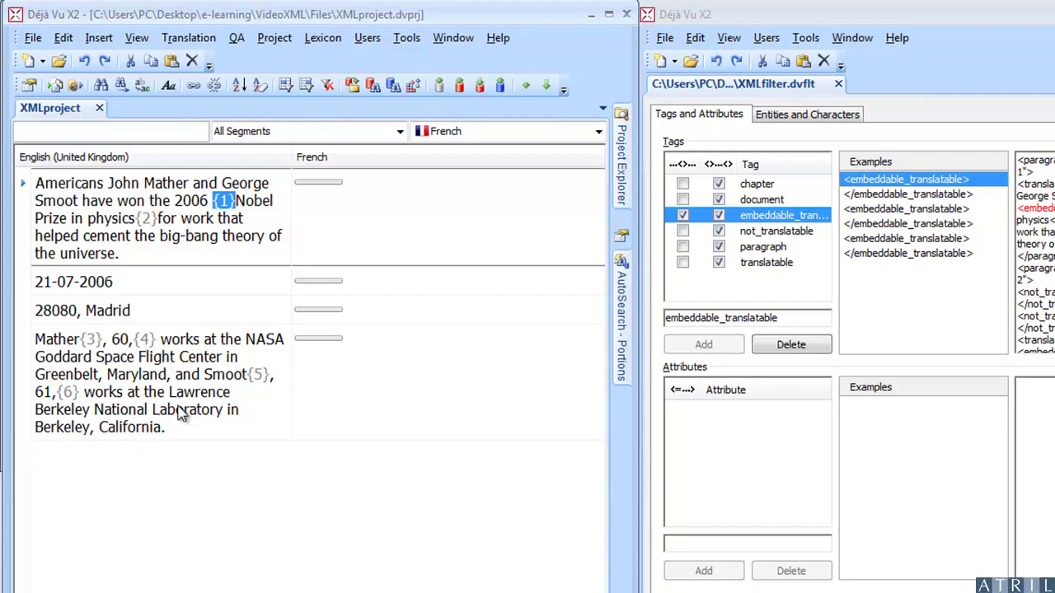
# - In XMLfilter.dvflt, exclude the content of the not_translatable tag (such as the date and postcode text) from translation
pyautogui.click(176, 283)
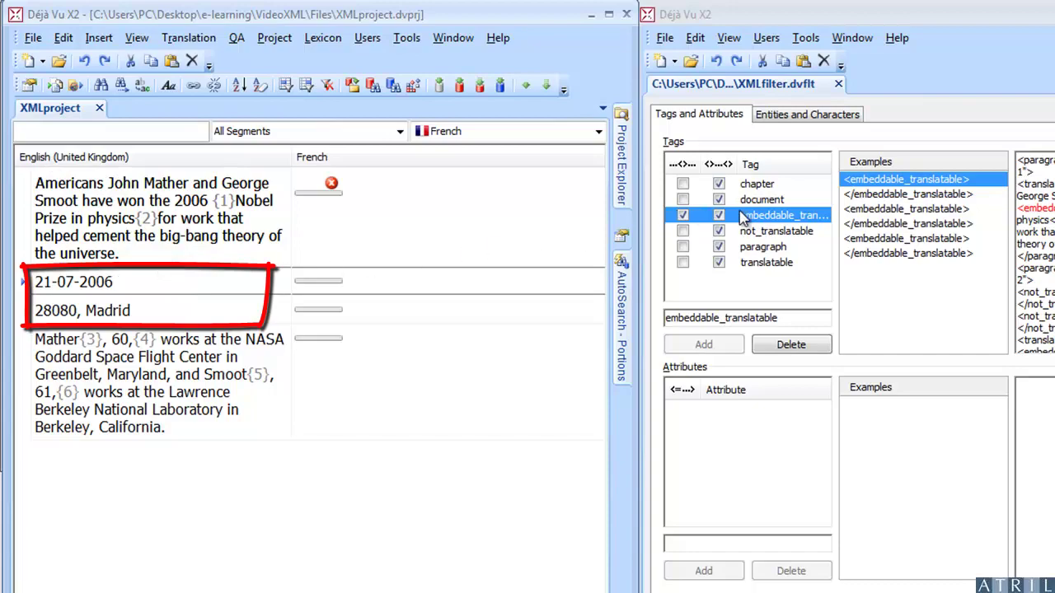
pyautogui.click(768, 233)
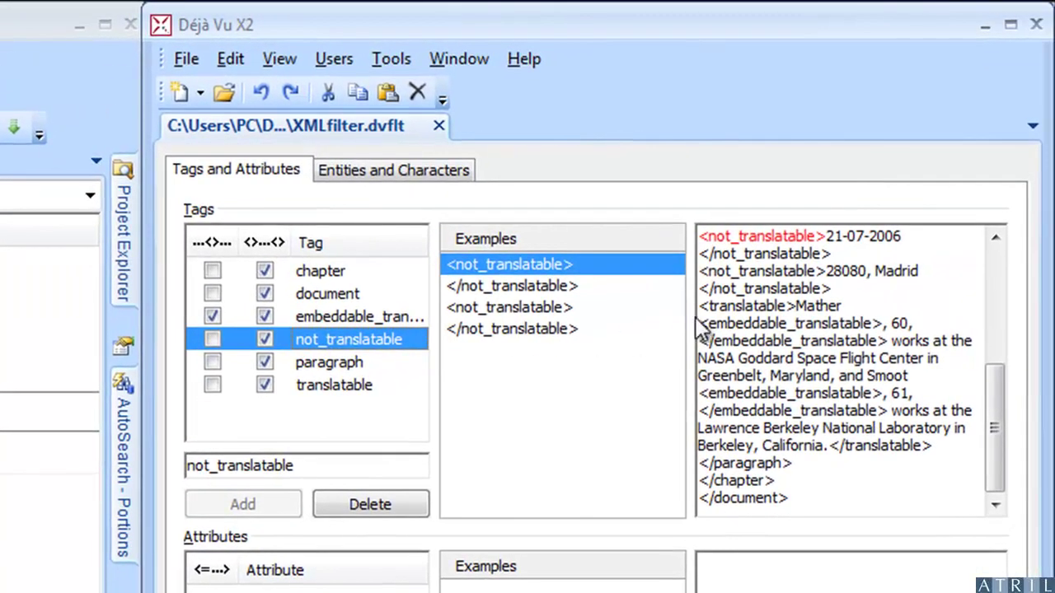
pyautogui.moveTo(827, 236); pyautogui.dragTo(907, 237)
pyautogui.moveTo(827, 271); pyautogui.dragTo(920, 272)
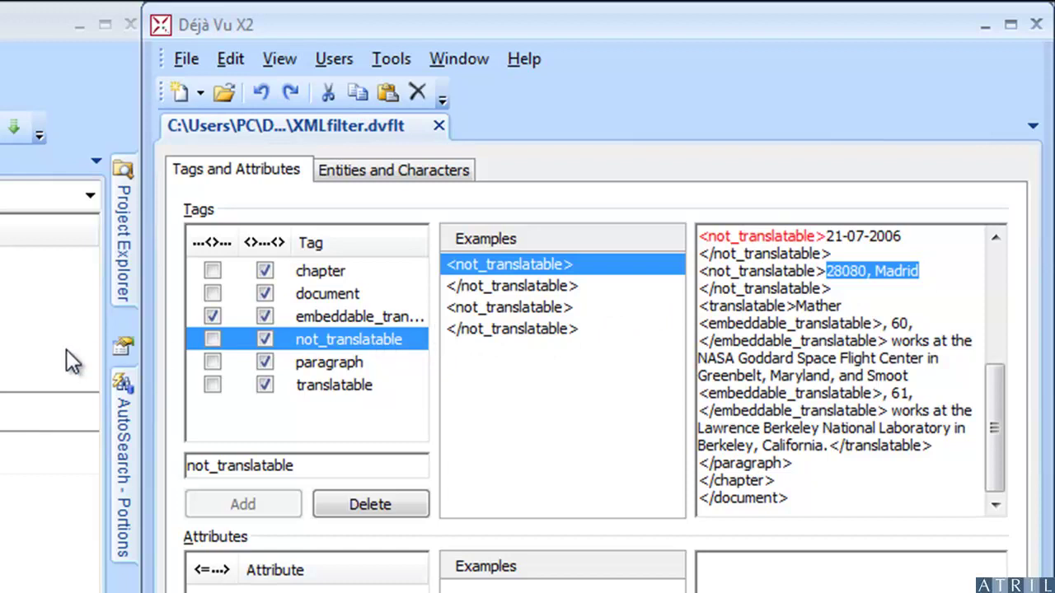
pyautogui.click(264, 339)
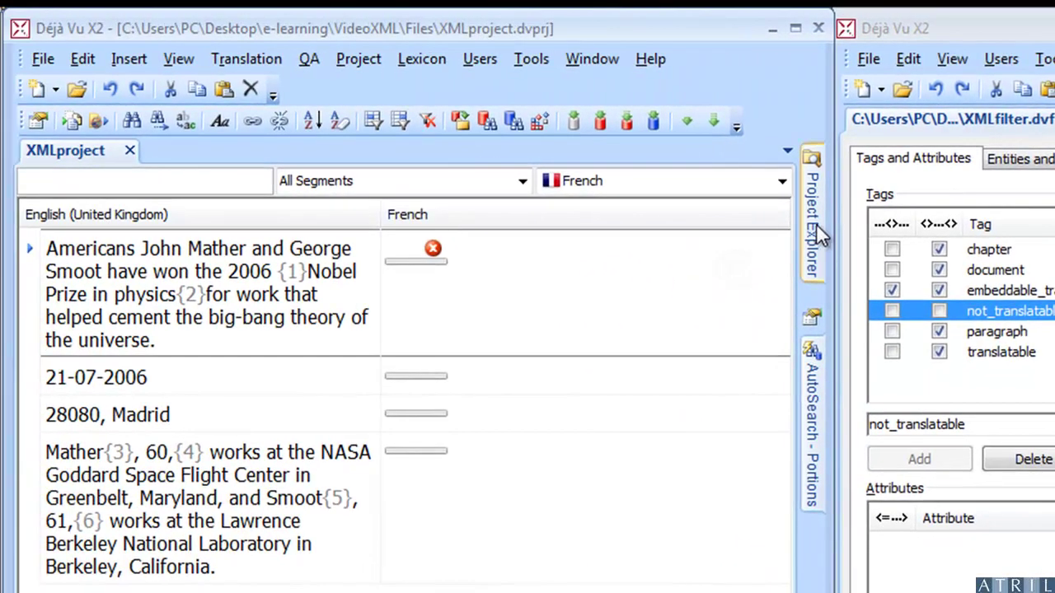
# - Reimport XMLfile.xml with the not_translatable content excluded, confirming the file replacement
pyautogui.moveTo(123, 223)
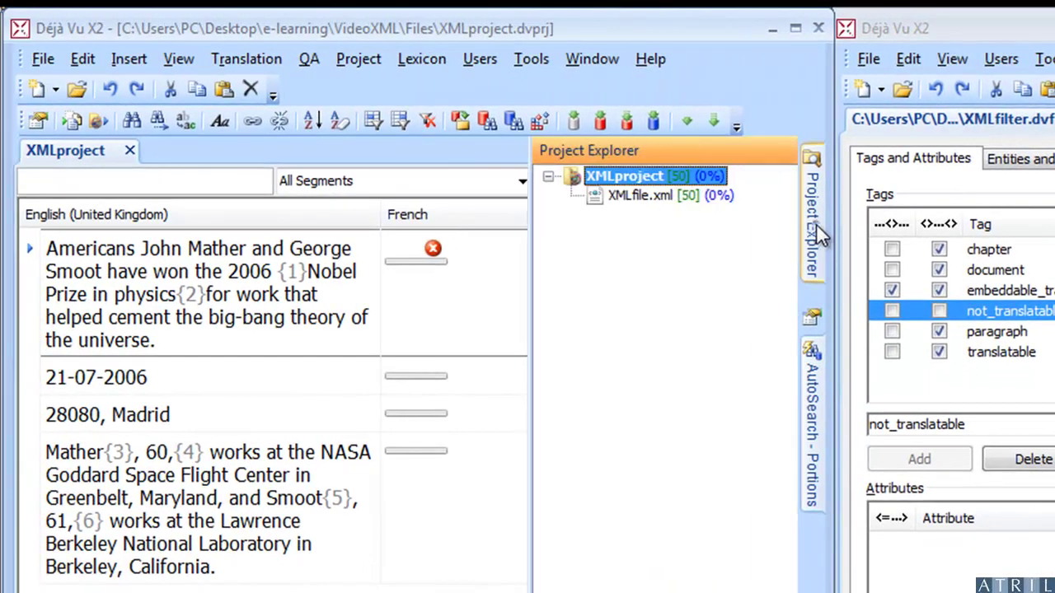
pyautogui.click(645, 201)
pyautogui.rightClick(645, 200)
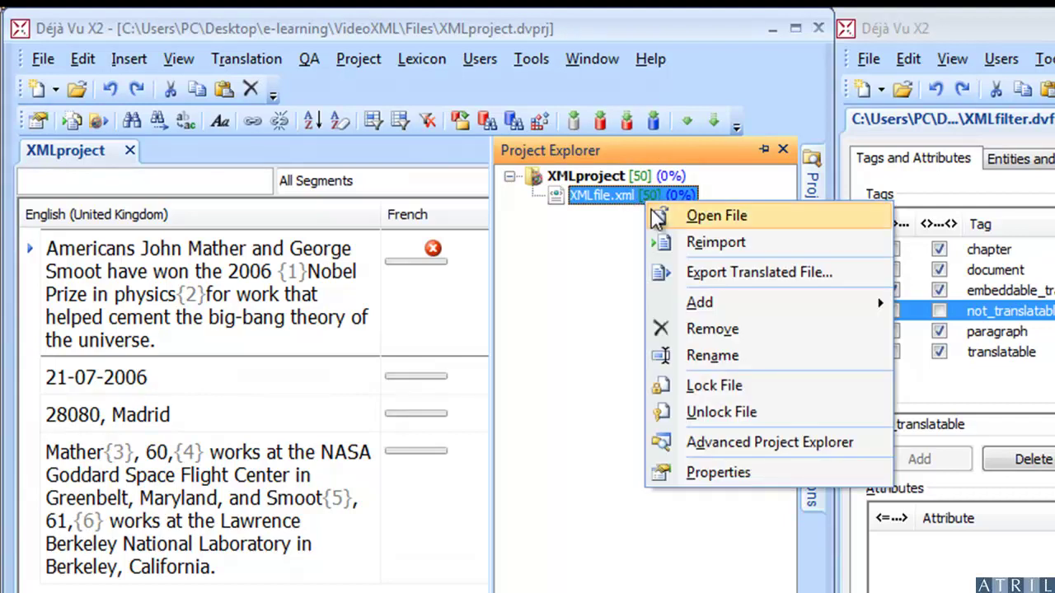
pyautogui.click(703, 241)
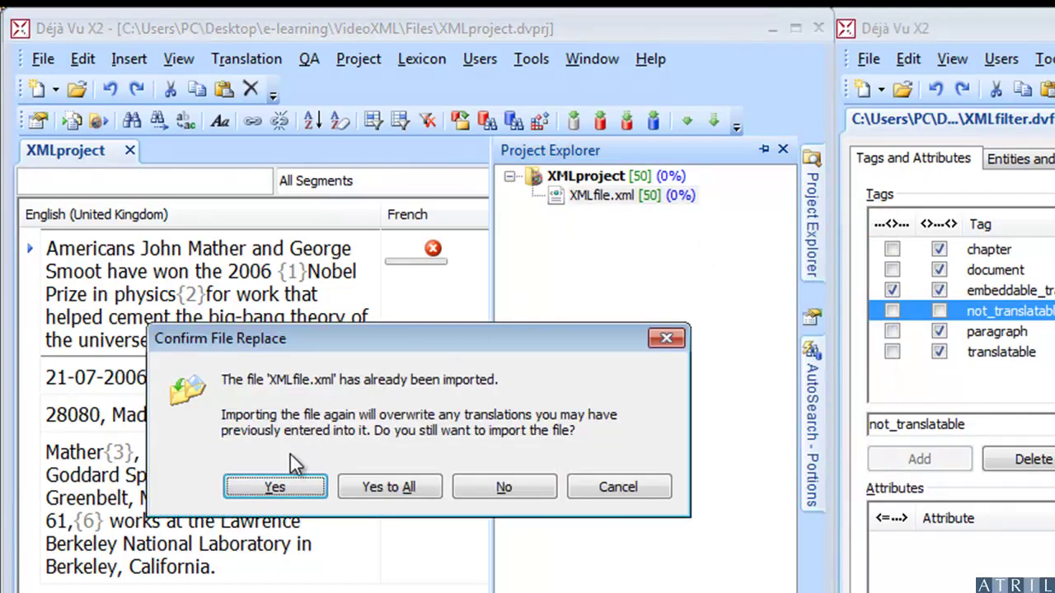
pyautogui.click(281, 478)
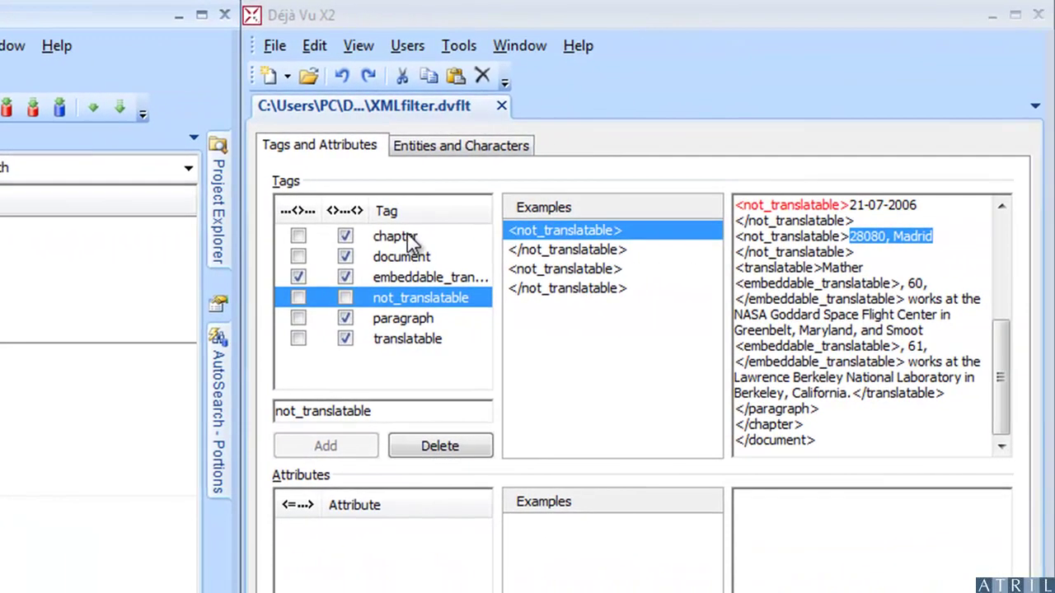
# - In XMLfilter.dvflt, make the chapter tag's chaptertitle attribute and the paragraph tag's paragraphtitle attribute translatable
pyautogui.click(408, 236)
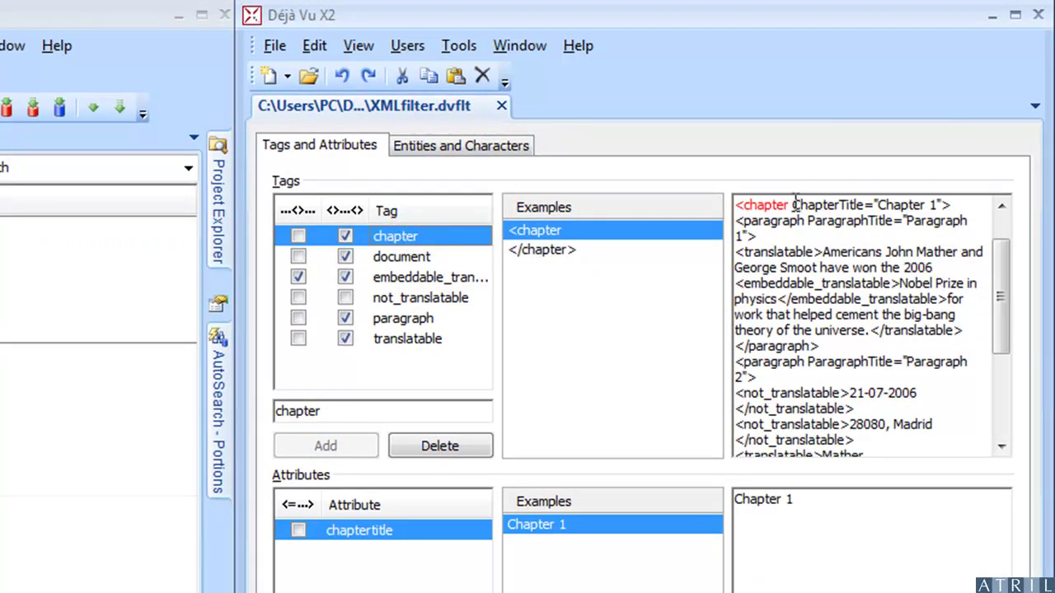
pyautogui.moveTo(793, 205); pyautogui.dragTo(944, 205)
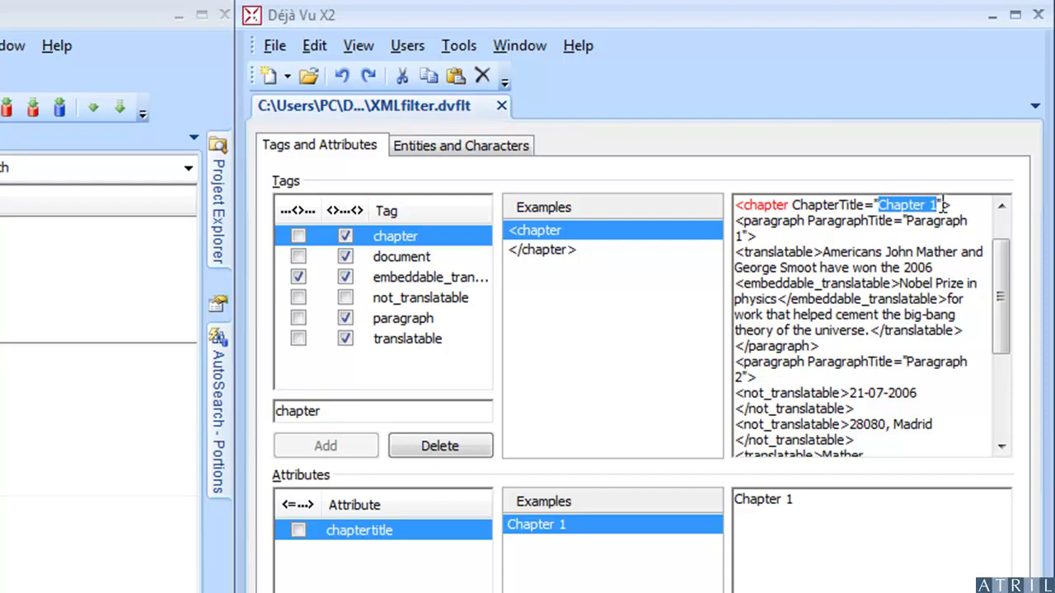
pyautogui.scroll(1, 944, 205)
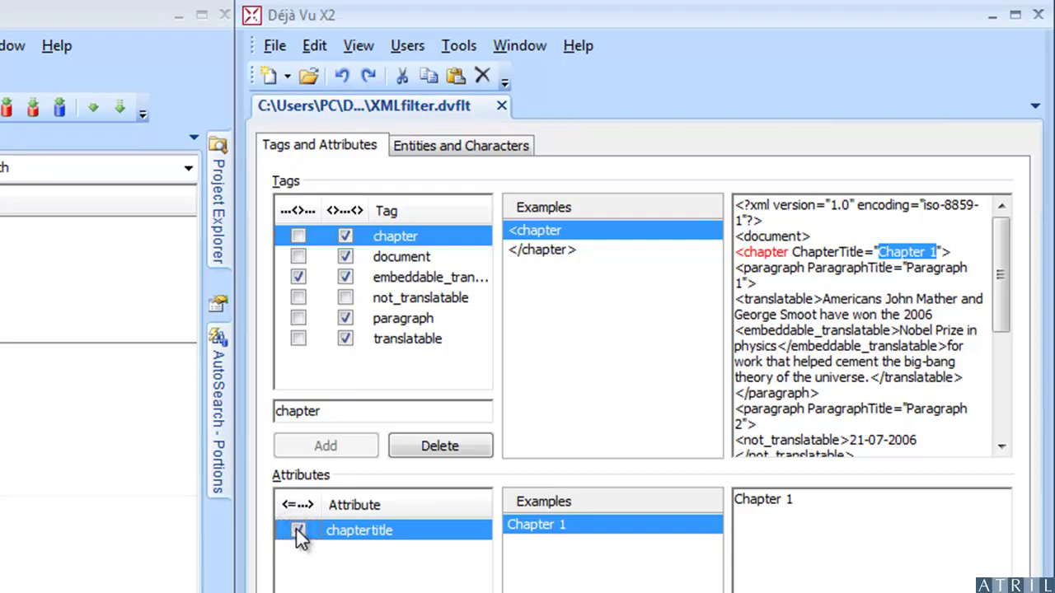
pyautogui.click(404, 326)
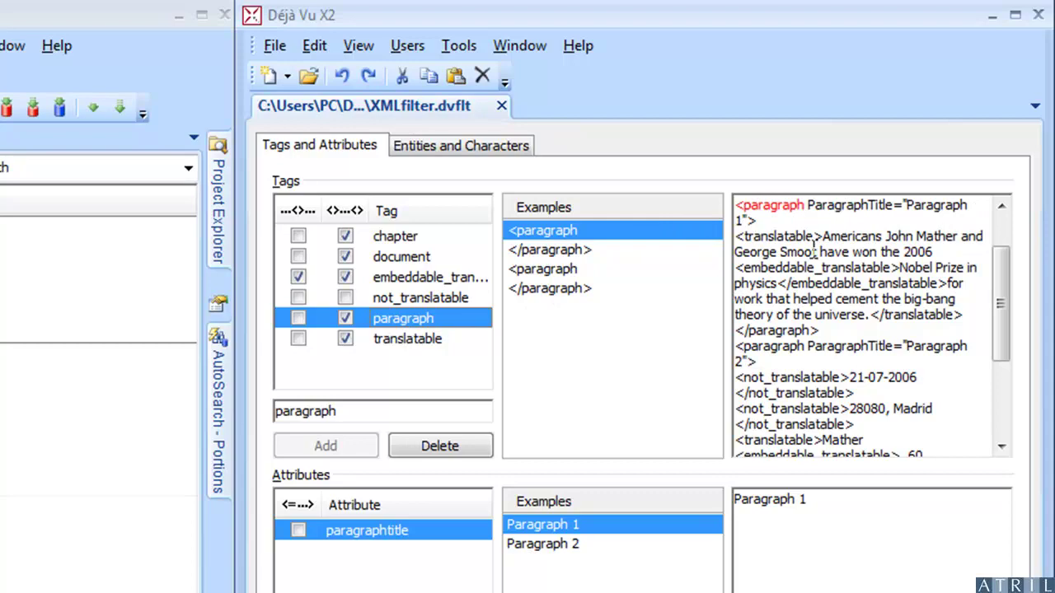
pyautogui.click(297, 531)
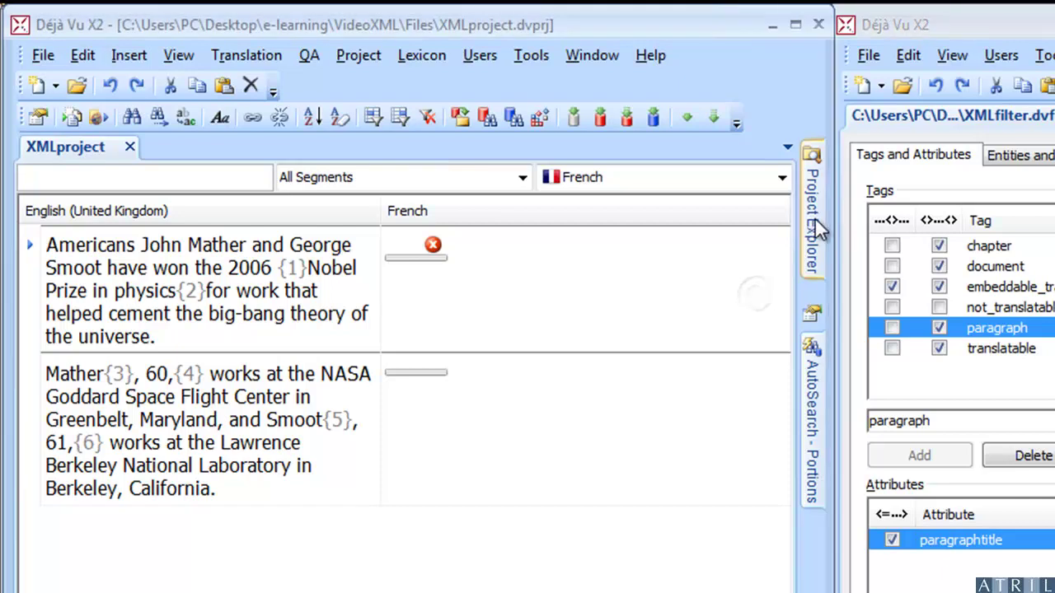
# - Reimport XMLfile.xml with the chaptertitle and paragraphtitle attributes translatable, confirming the file replacement
pyautogui.moveTo(813, 217)
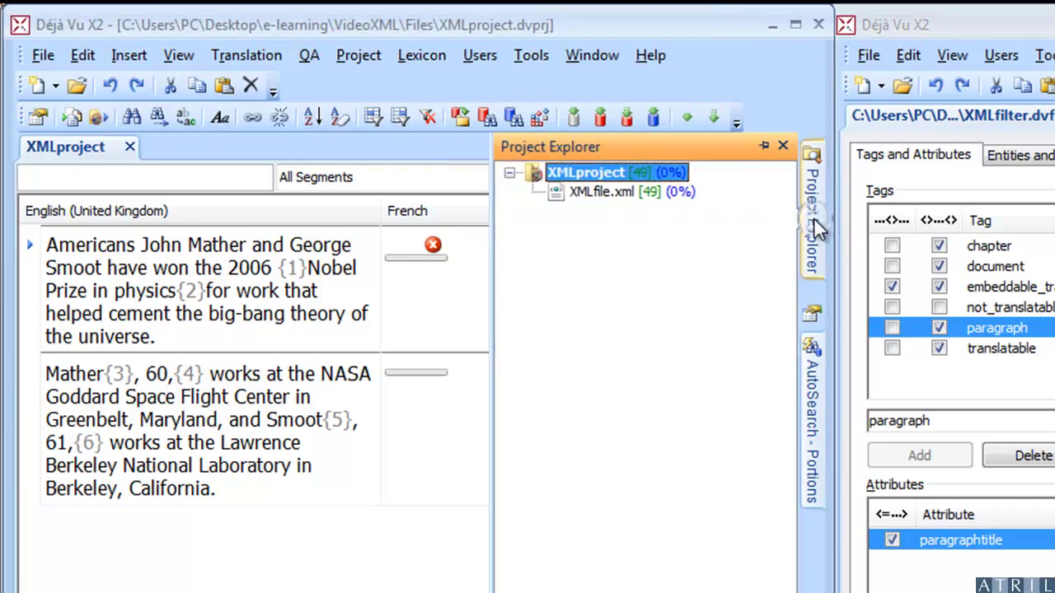
pyautogui.rightClick(602, 195)
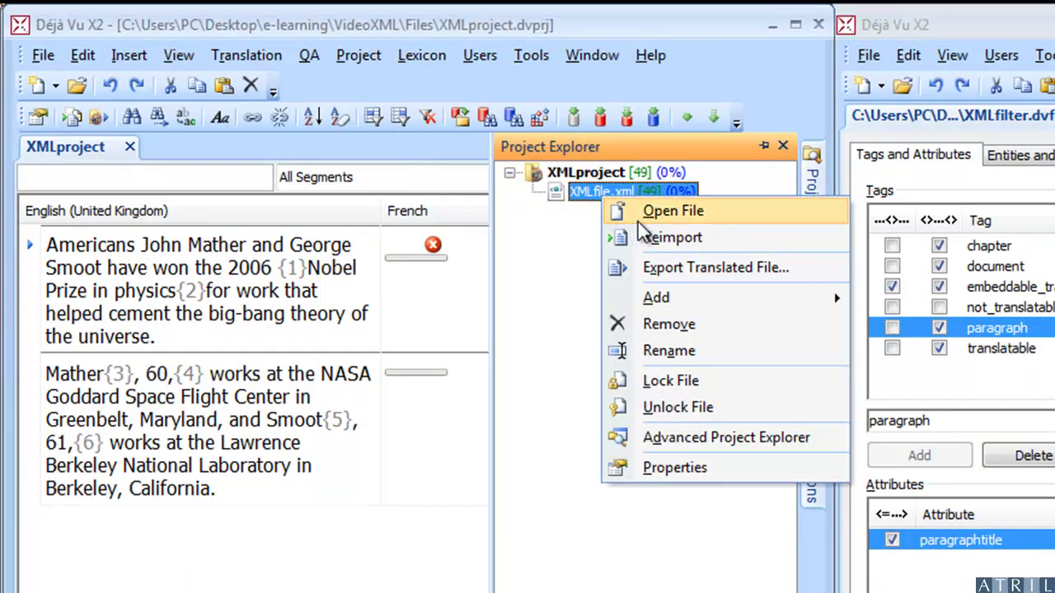
pyautogui.click(714, 237)
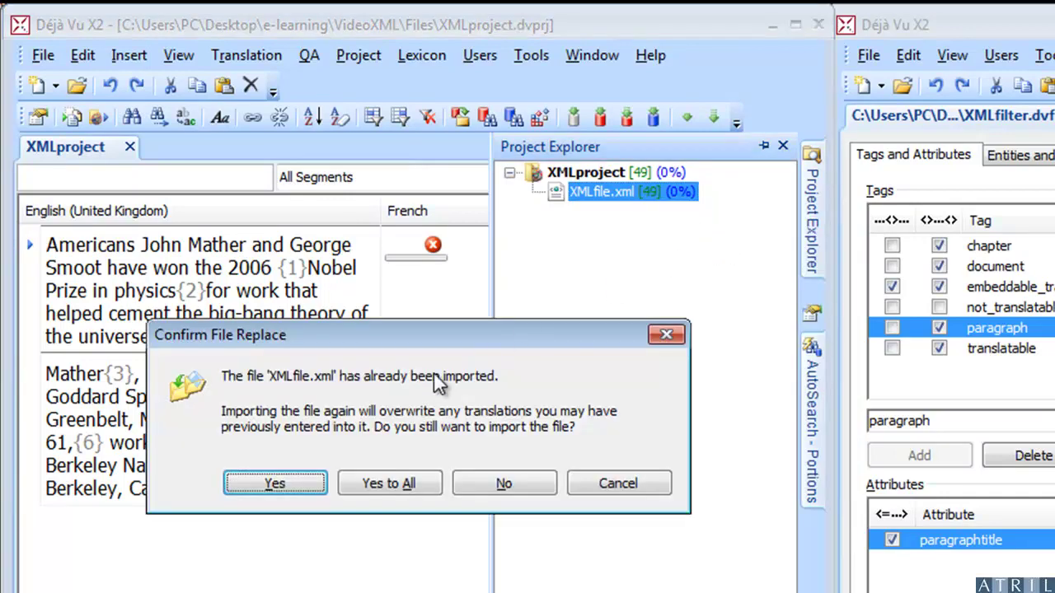
pyautogui.click(289, 478)
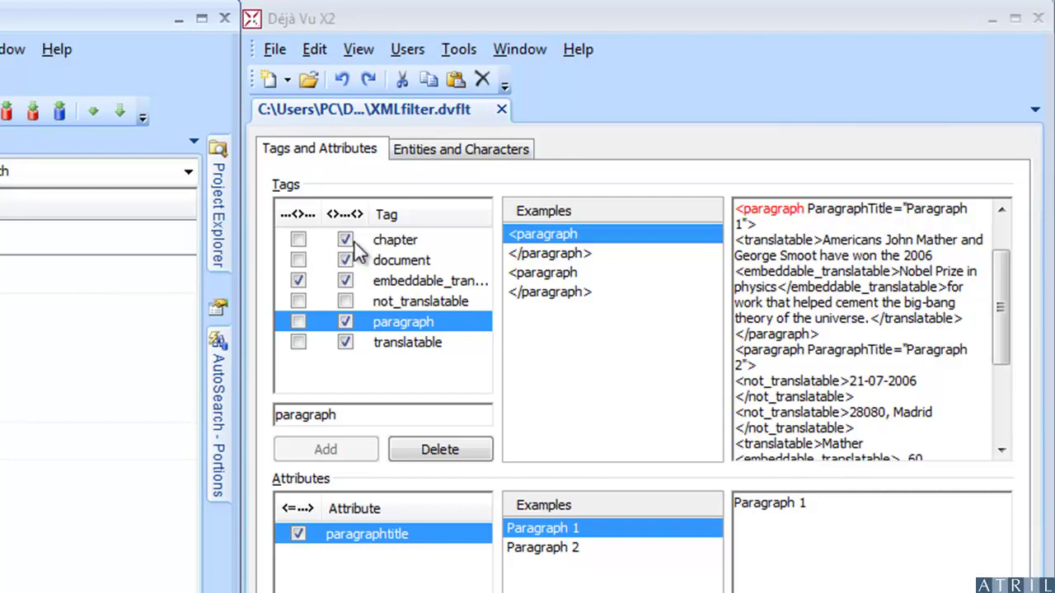
# - In XMLfilter.dvflt, highlight the chapter tag's opening and closing occurrences in the sample code and exclude the chapter content from translation
pyautogui.click(389, 239)
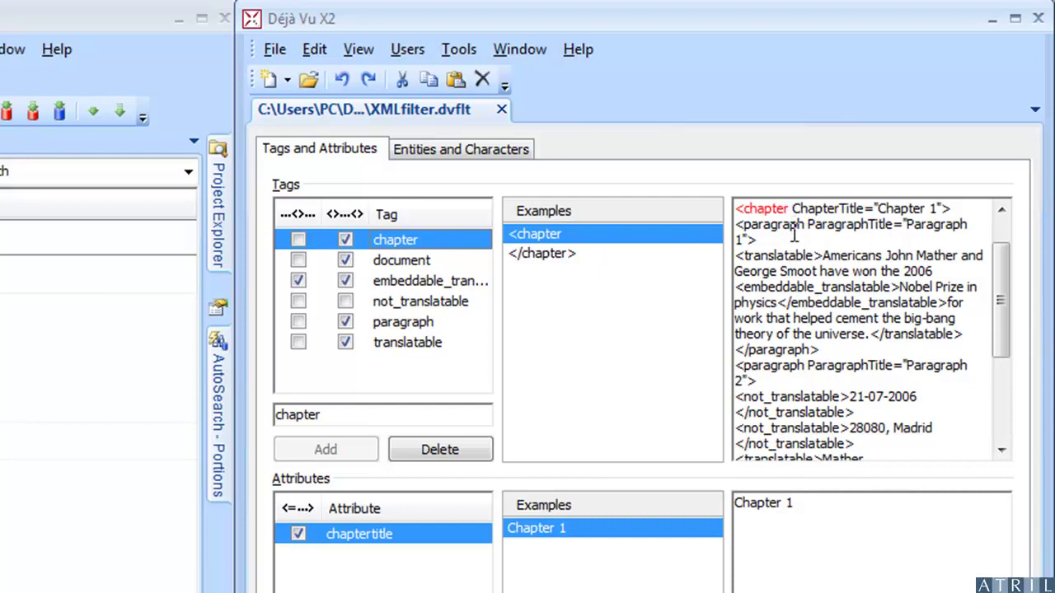
pyautogui.moveTo(792, 211); pyautogui.dragTo(730, 205)
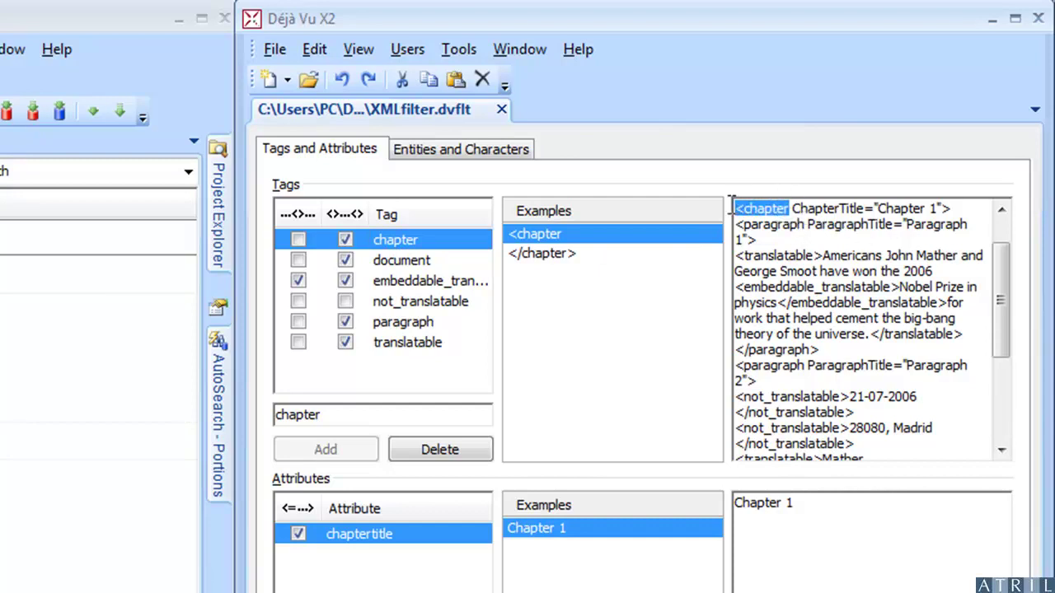
pyautogui.click(595, 256)
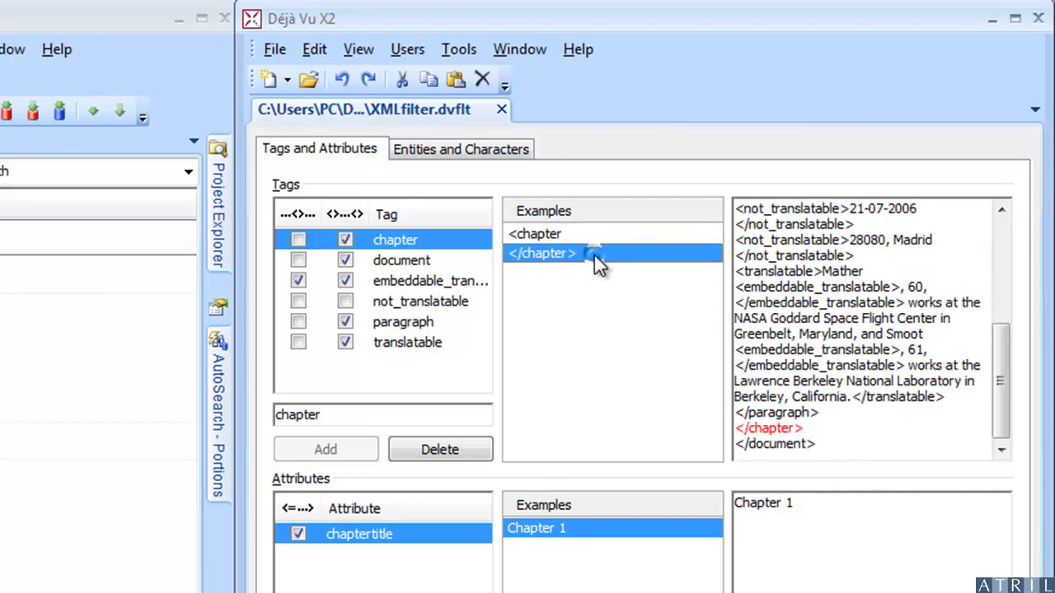
pyautogui.moveTo(803, 428); pyautogui.dragTo(732, 427)
pyautogui.click(806, 422)
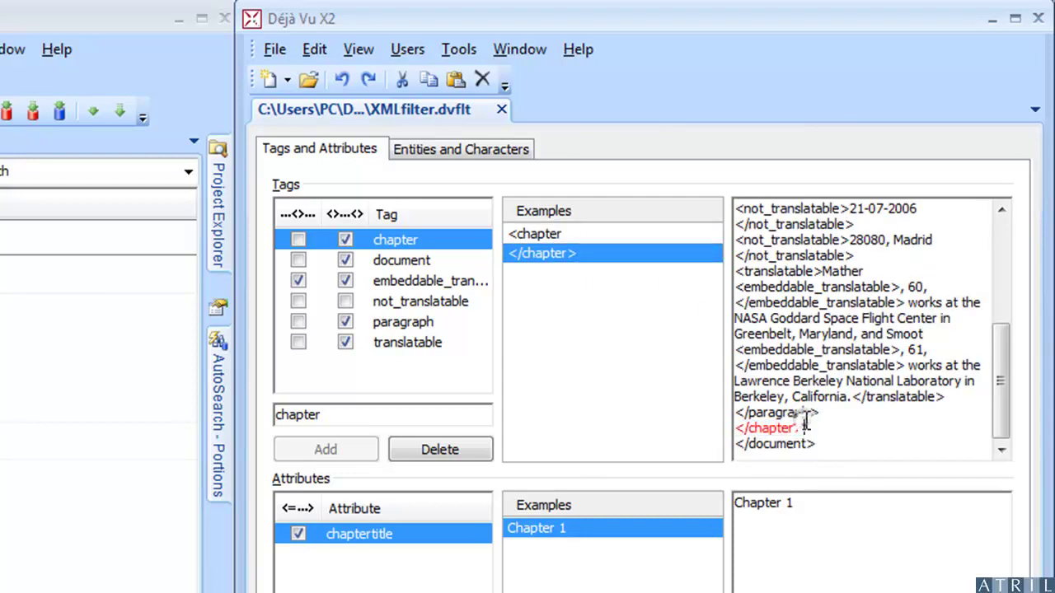
pyautogui.click(345, 239)
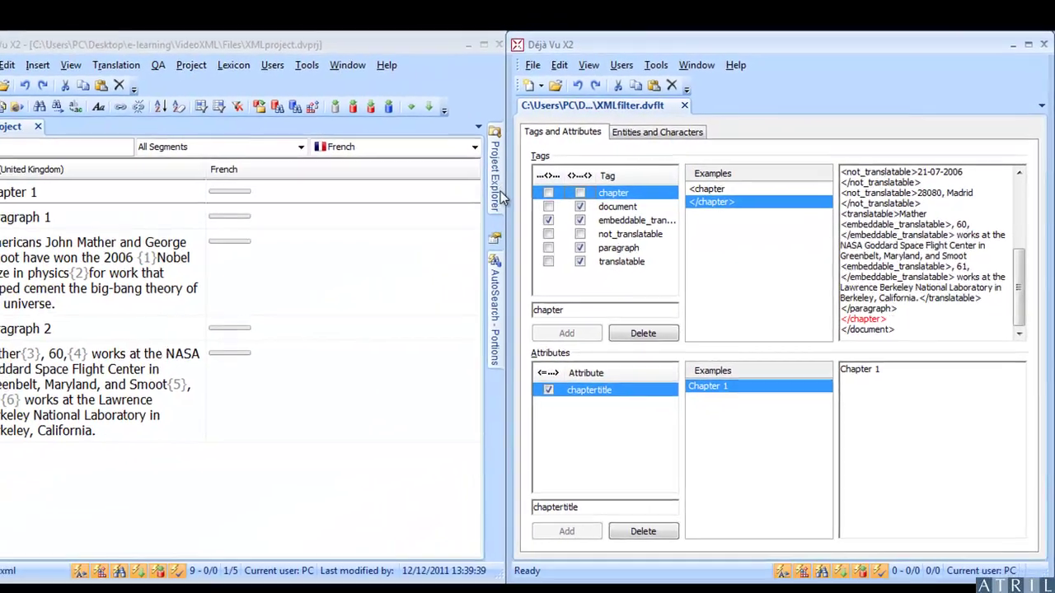
# - Reimport XMLfile.xml with the chapter tag's content excluded, confirming the file replacement
pyautogui.moveTo(219, 247)
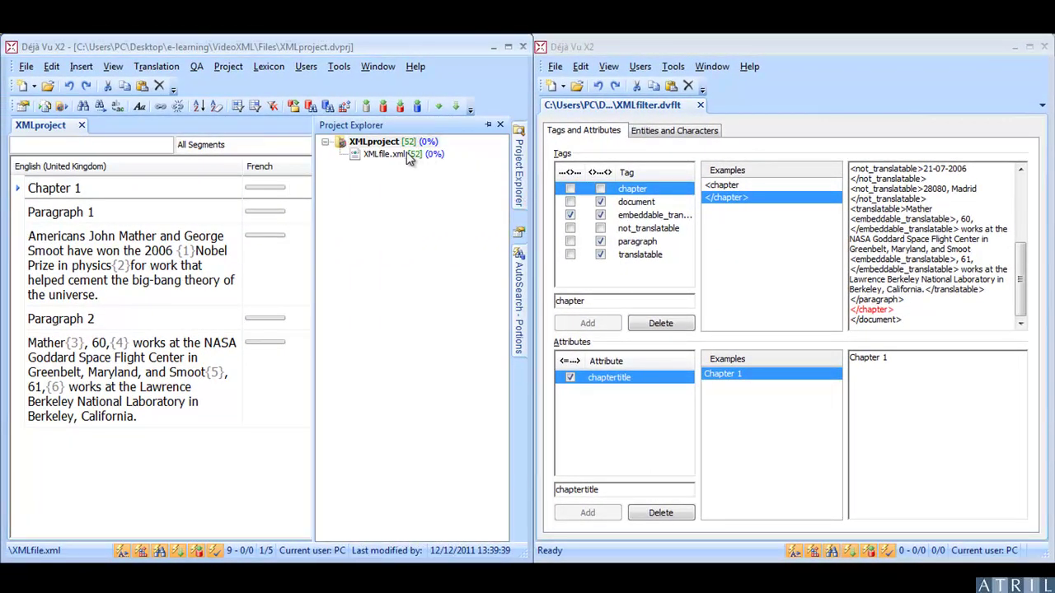
pyautogui.rightClick(409, 159)
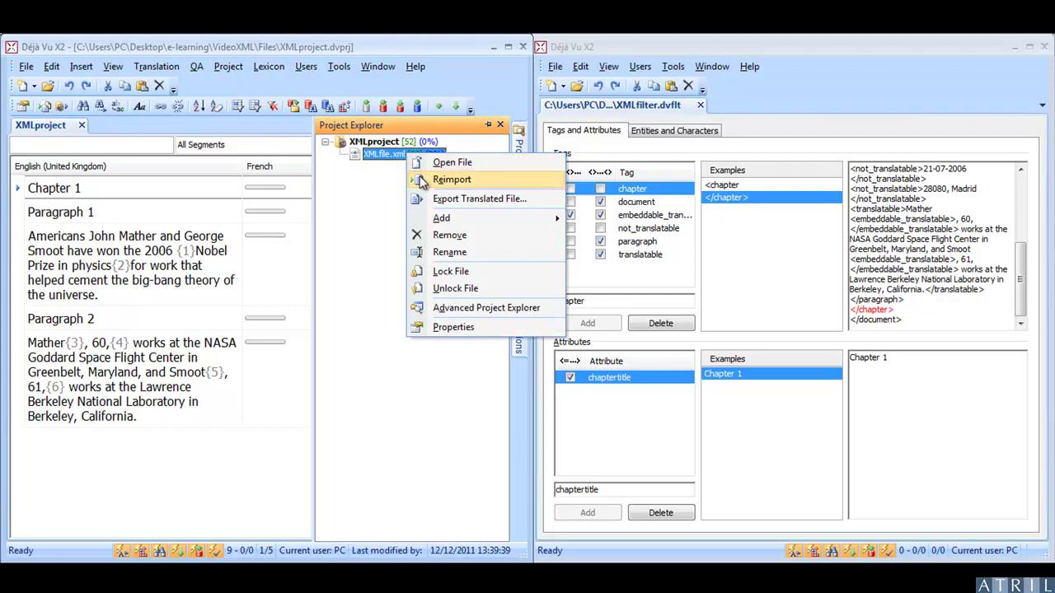
pyautogui.click(422, 181)
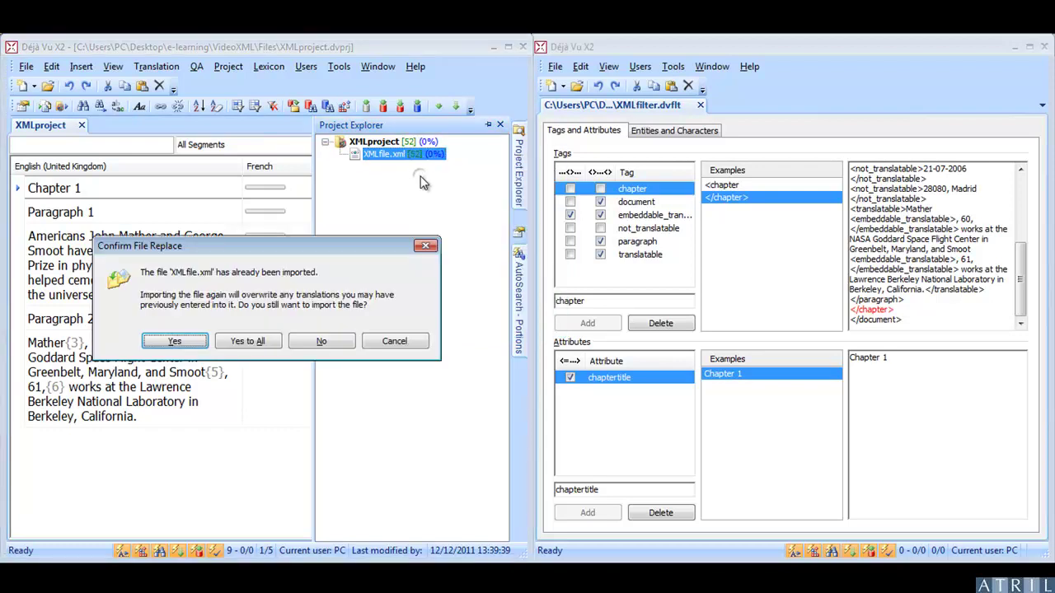
pyautogui.click(176, 340)
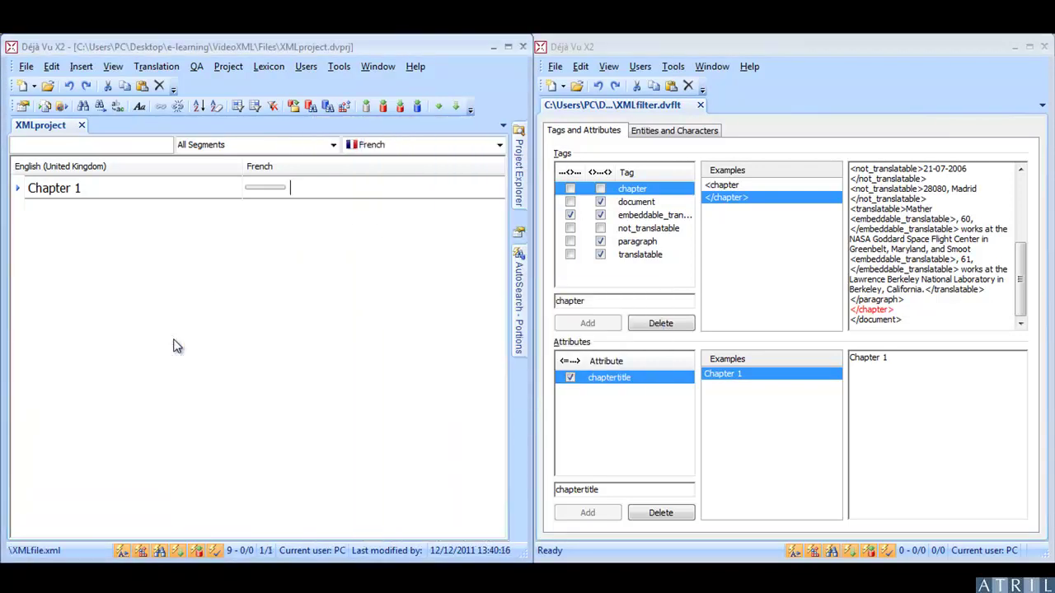